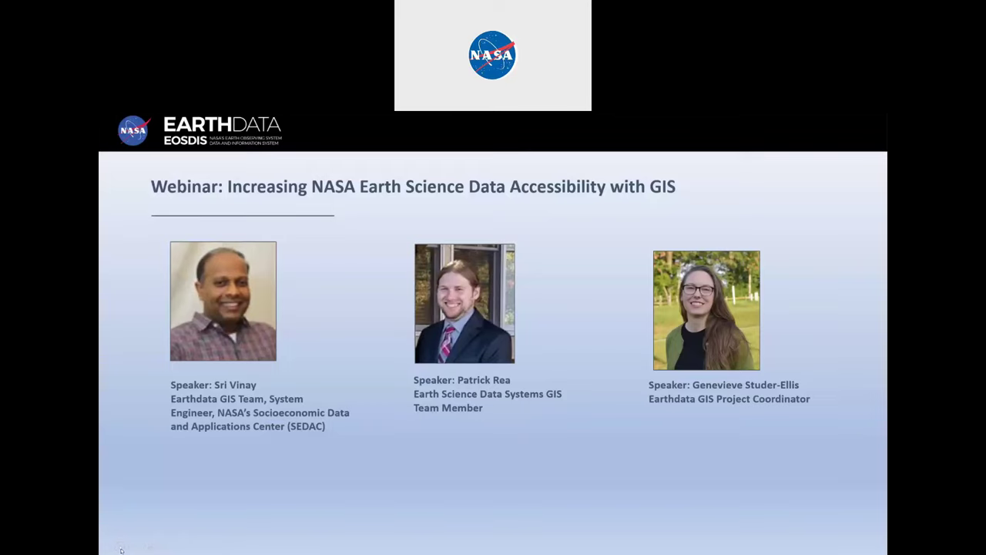
# Advance the slideshow past the agenda to the Earthdata Overview section title slide
pyautogui.press('Right')
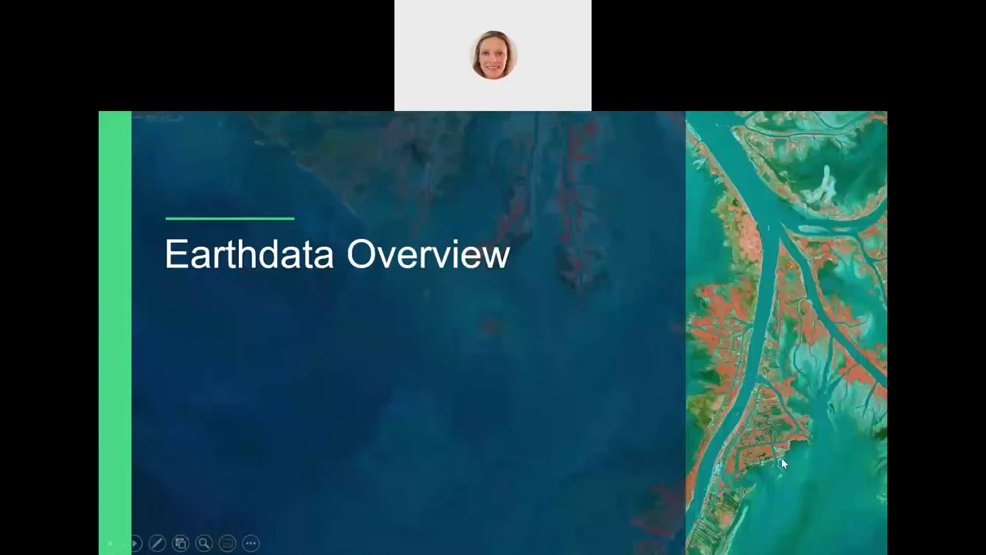
# Advance past the Earth Fleet and Open Data to fuel Open Science slides to Why GIS?
pyautogui.press('Right')
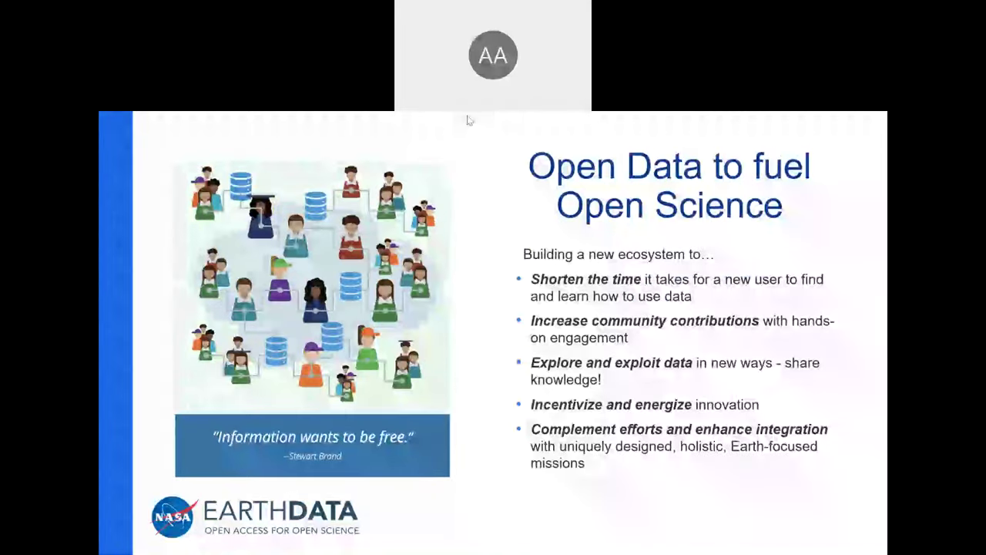
pyautogui.click(818, 475)
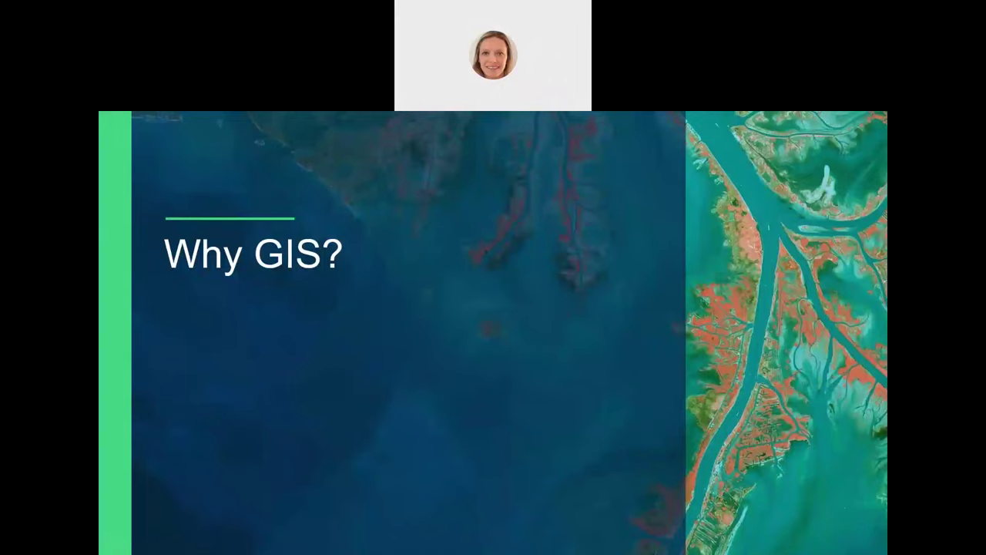
# Move through the Why are we here? slide and its User Needs picture to GIS Benefits
pyautogui.press('Right')
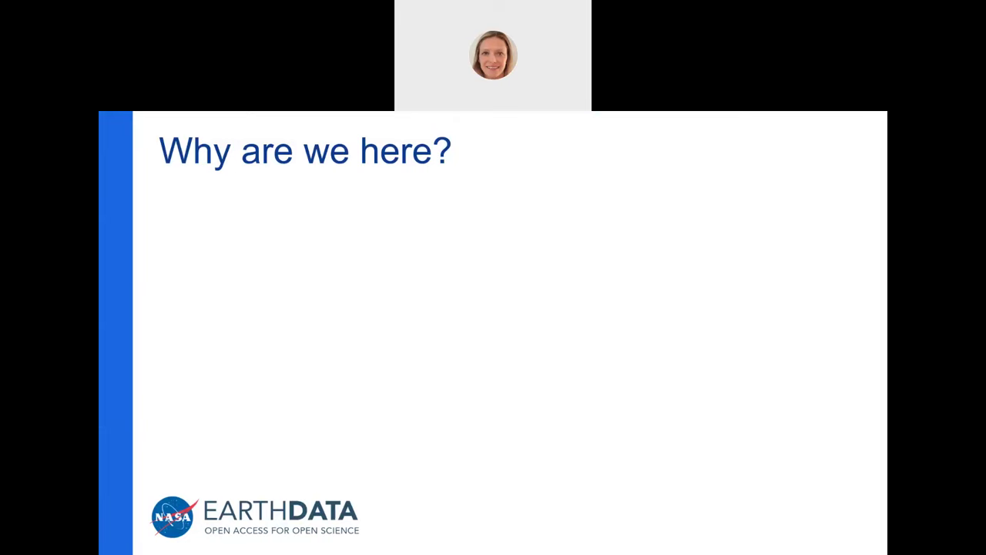
pyautogui.press('Right')
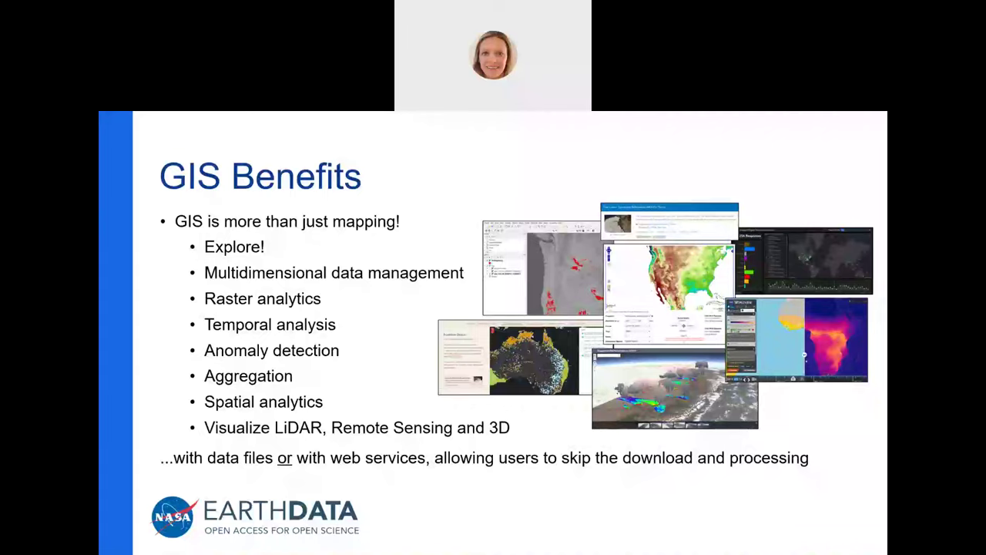
# Go to 'GIS: Art of the Possible for our Users' and reveal the Emergency Manager and GIS Analyst examples
pyautogui.press('Right')
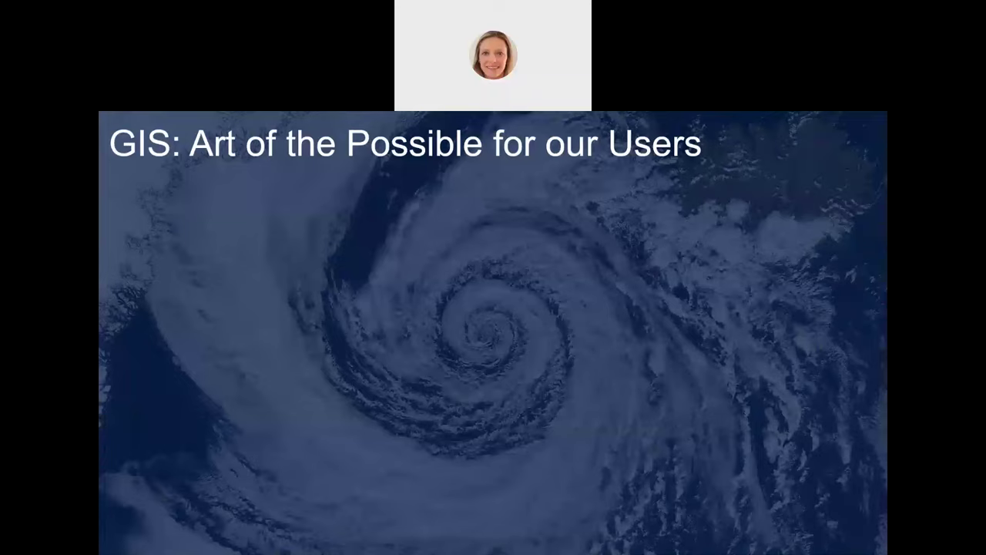
pyautogui.press('Right')
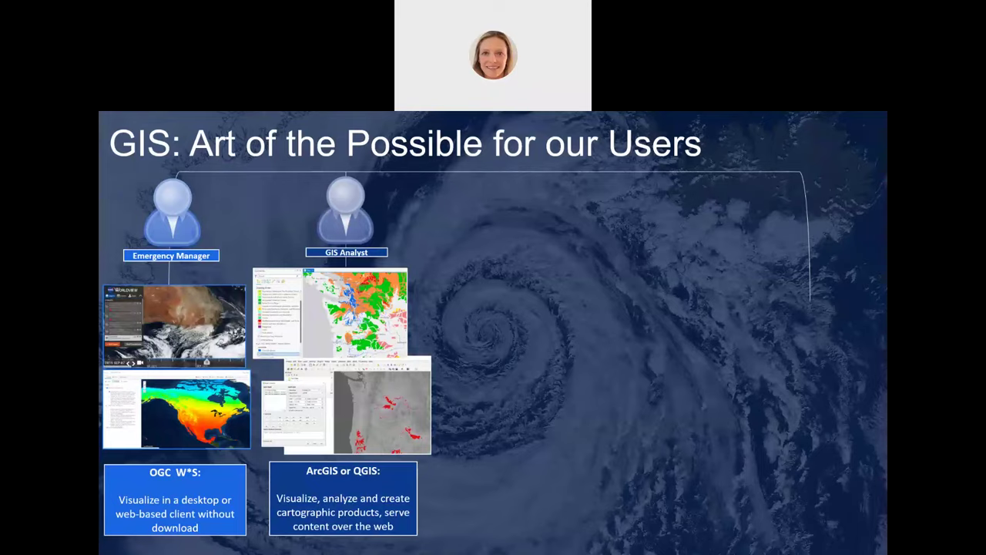
# Finish the user-example builds and advance to the 'Leveraging an Enterprise Approach' slide
pyautogui.press('Right')
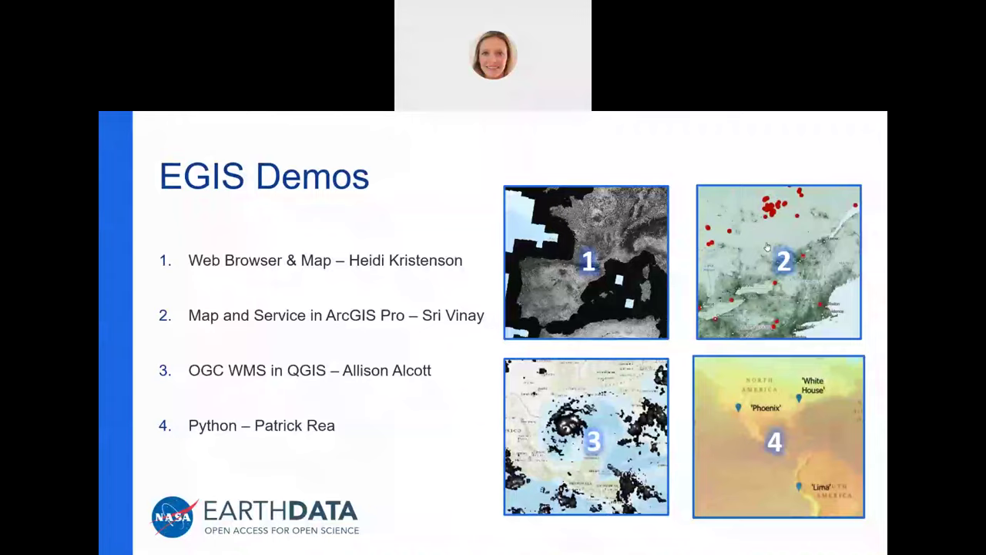
# Advance to the Demos! slide, exit the slideshow, and switch to the recorded ASF demo video
pyautogui.press('Right')
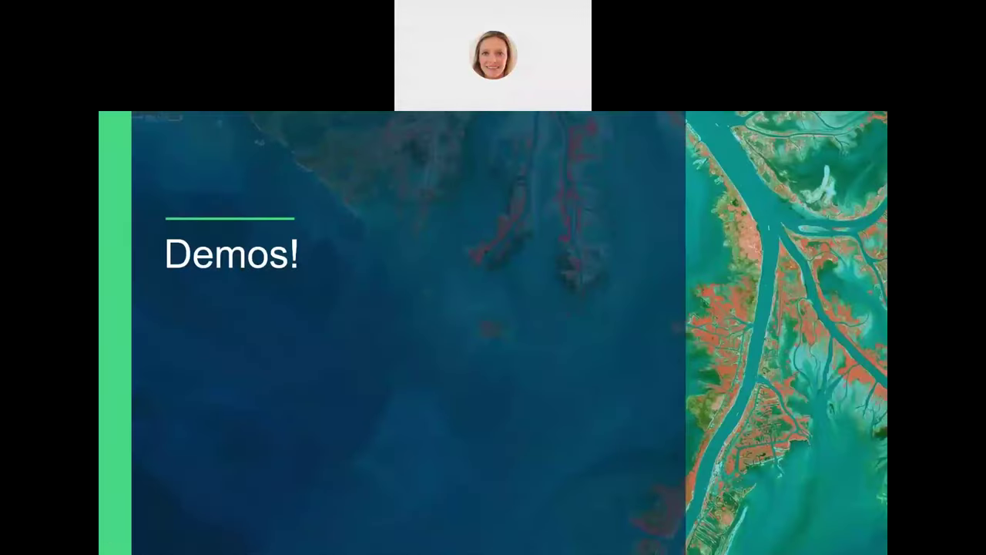
pyautogui.press('Escape')
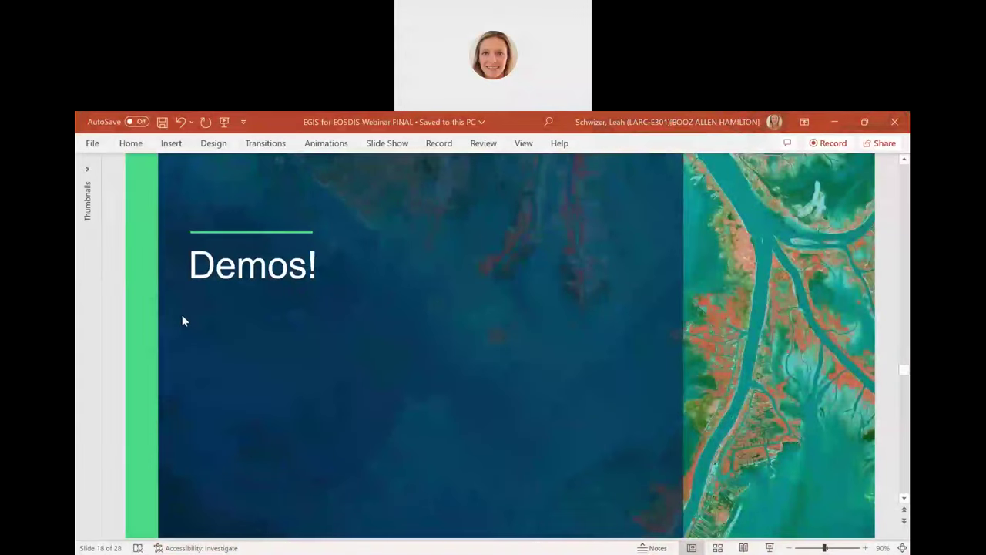
pyautogui.hotkey('alt', 'Tab')
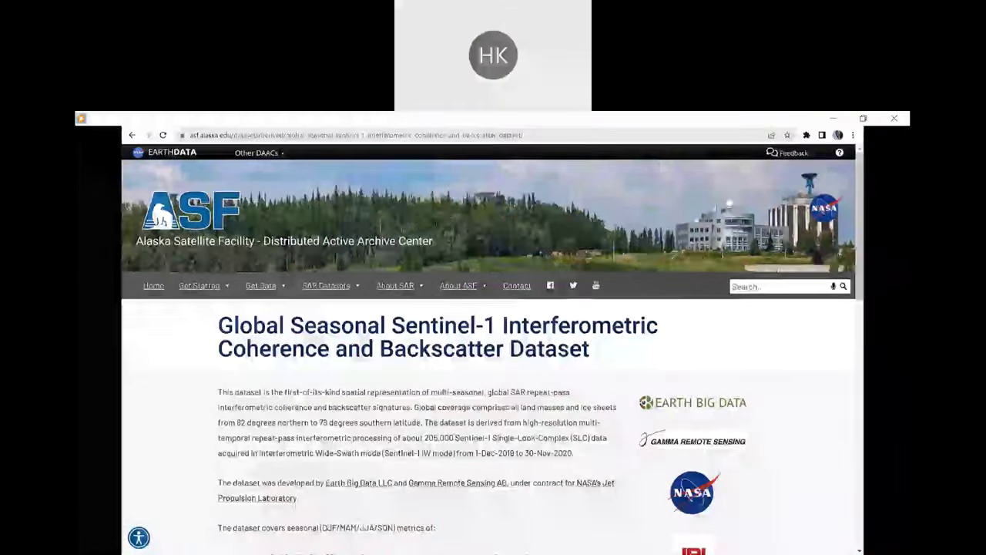
# Search the Earthdata GIS portal for 'gssicb' and open the Sentinel-1 Interferometric Coherence and Backscatter Image Services item
pyautogui.click(305, 126)
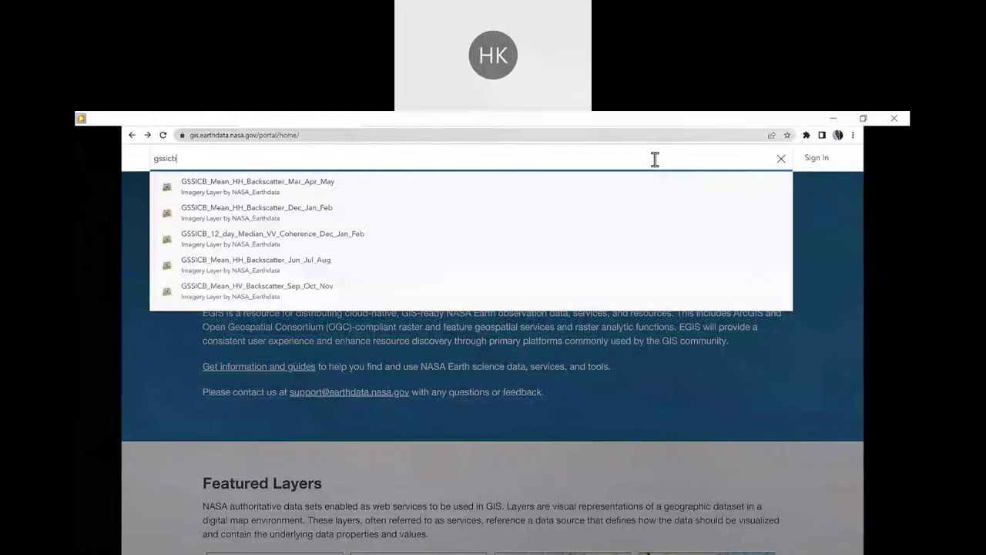
pyautogui.press('Return')
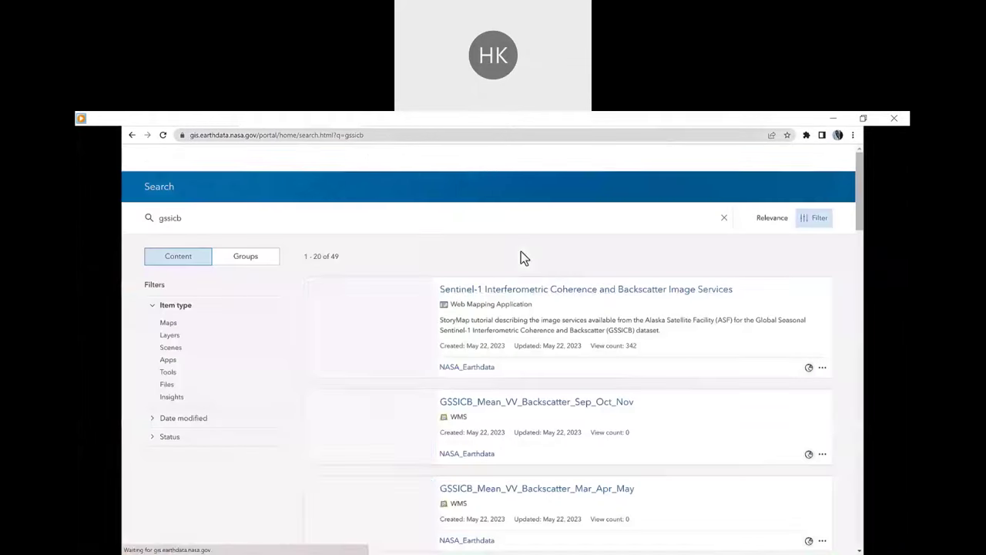
pyautogui.click(521, 293)
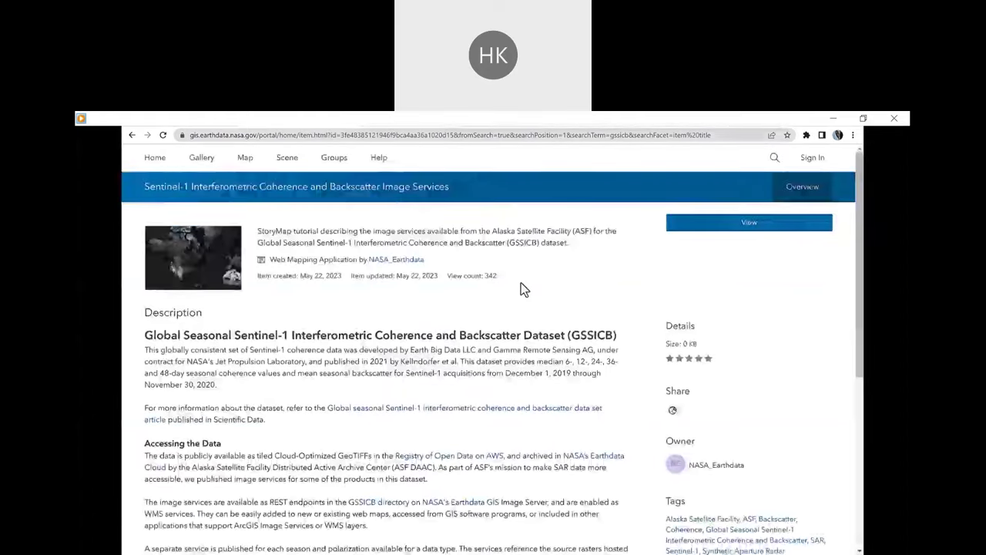
# Open the Global Seasonal Sentinel-1 Coherence and Backscatter web map with its Mean Backscatter - HH legend
pyautogui.moveTo(622, 322)
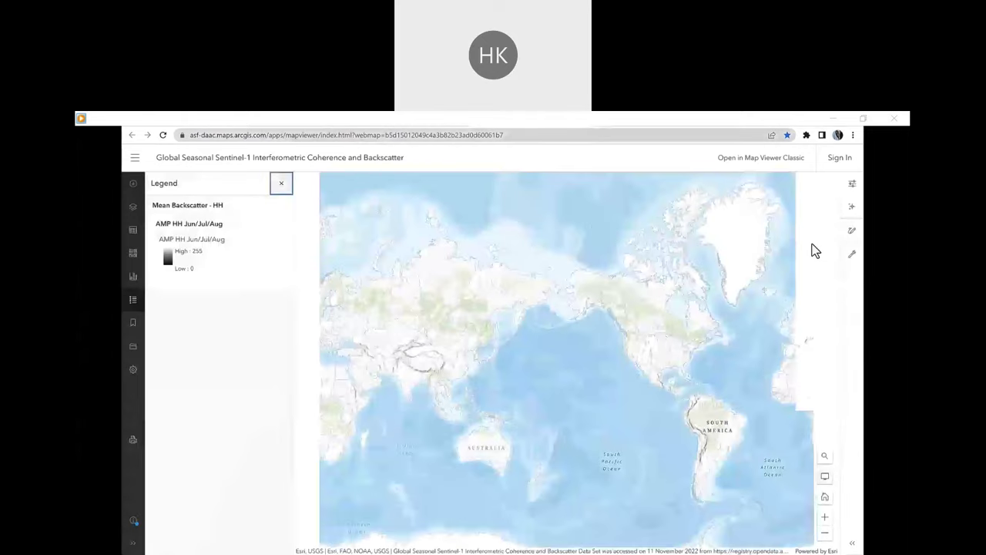
# Show the map's layer list and expand 12-day Median Coherence - VV into its four seasonal sublayers
pyautogui.click(134, 208)
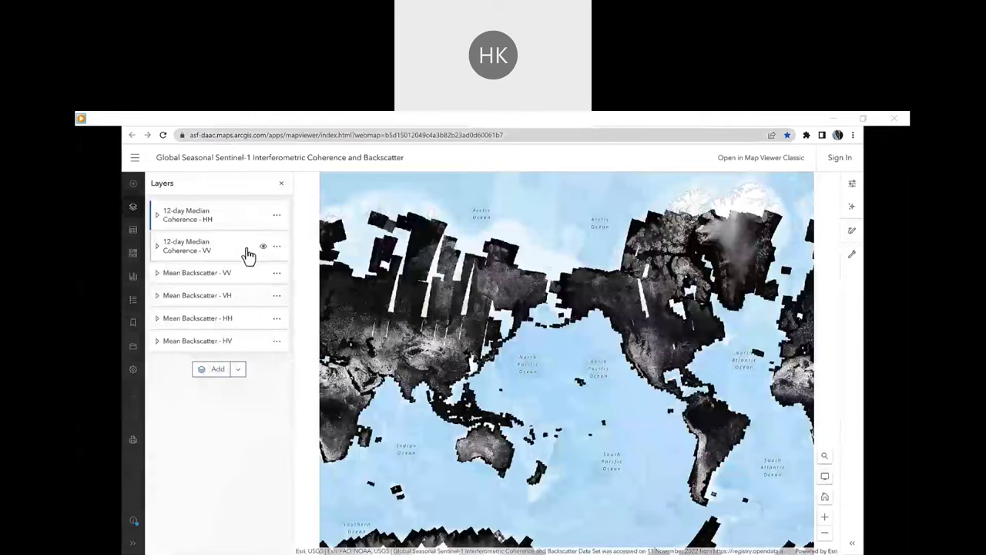
pyautogui.click(157, 248)
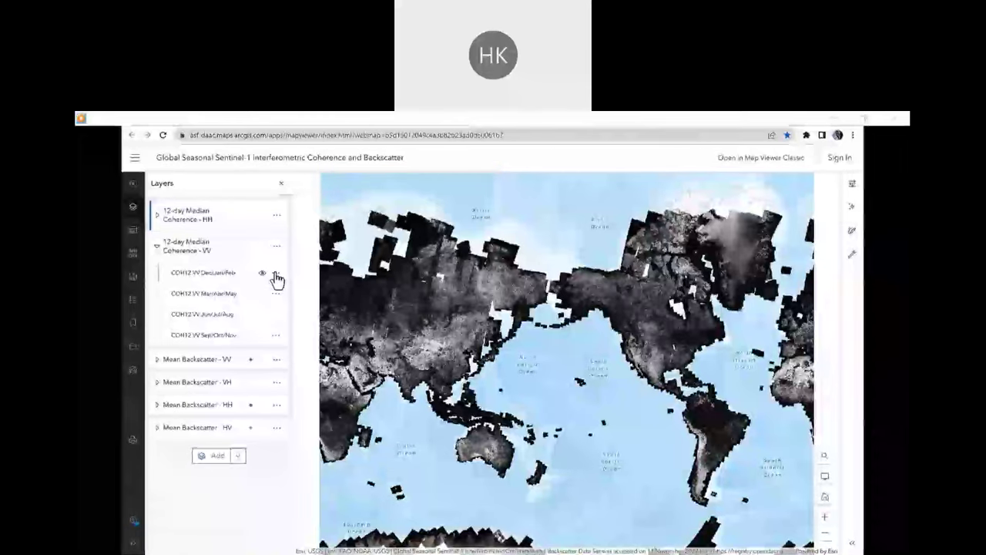
# Inspect the COH12 VV Dec/Jan/Feb attribute table, then hide the 12-day Median Coherence - HH layer
pyautogui.click(275, 276)
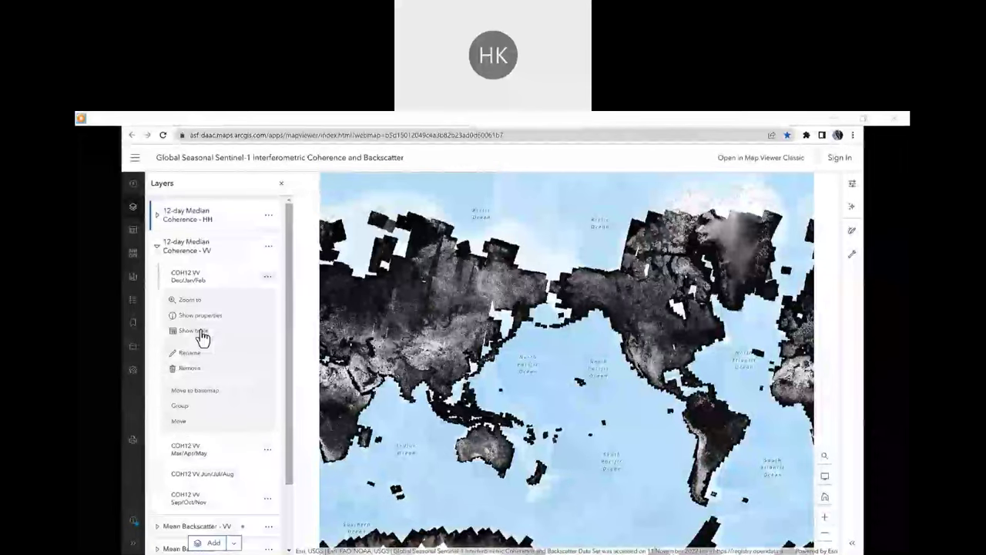
pyautogui.click(200, 331)
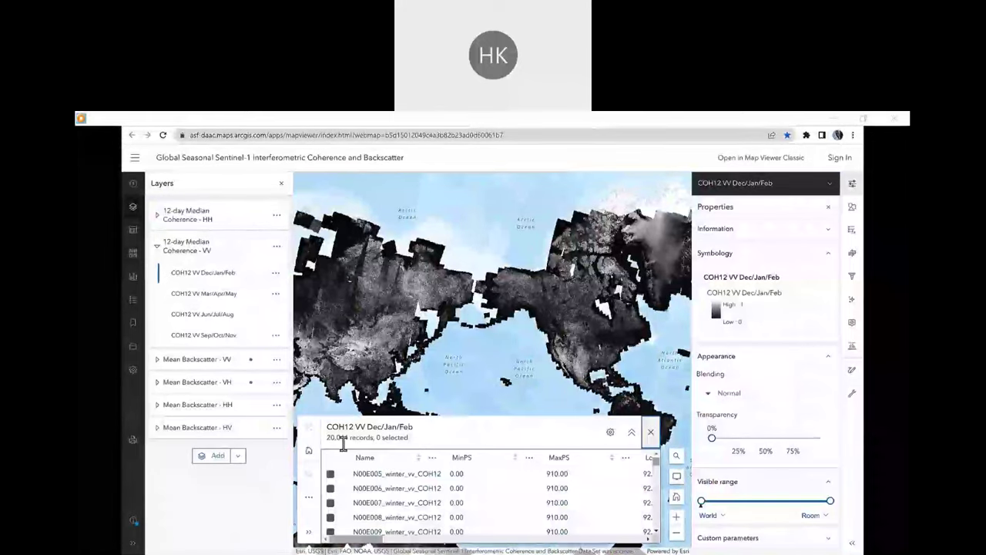
pyautogui.click(652, 434)
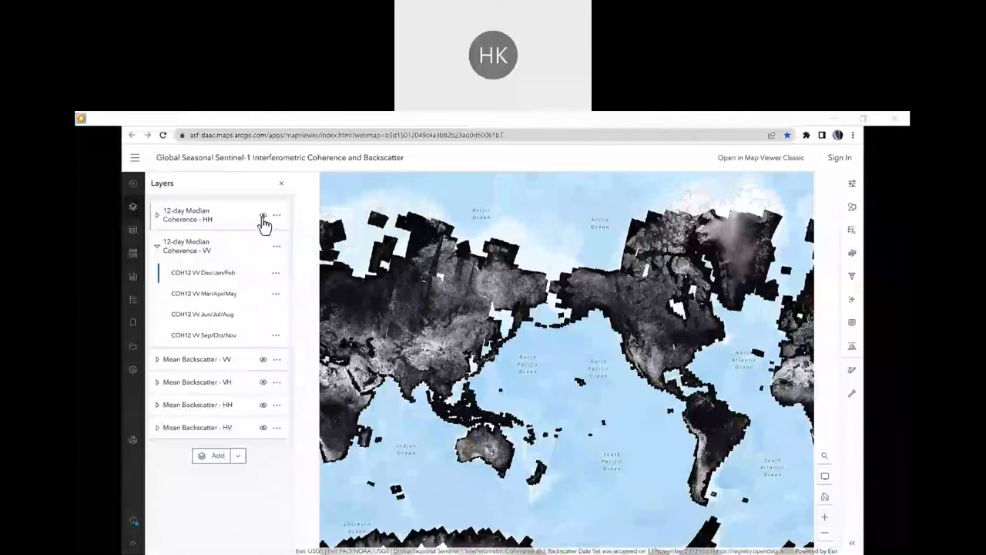
pyautogui.click(263, 217)
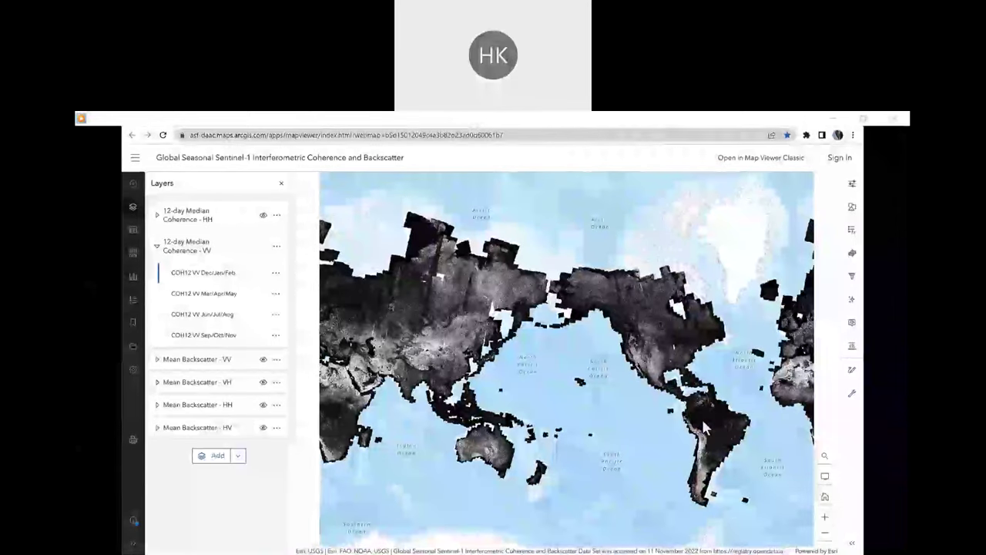
# Zoom the coherence map from the whole world in on South America's Pacific coast
pyautogui.scroll(1, 703, 426)
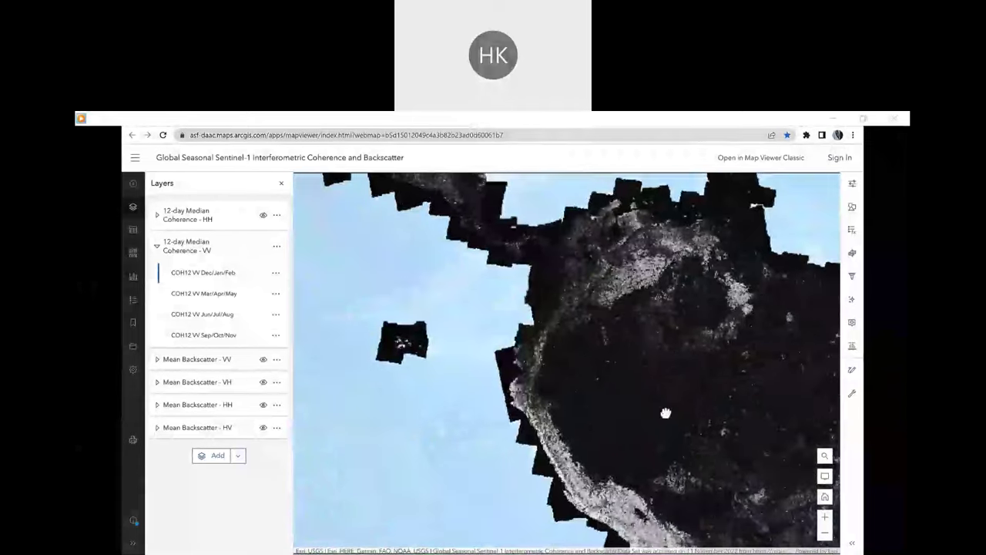
pyautogui.scroll(1, 659, 404)
pyautogui.scroll(1, 659, 403)
# Identify a coastal pixel, page through its four seasonal VV coherence values (~0.04), then close the popup
pyautogui.click(653, 371)
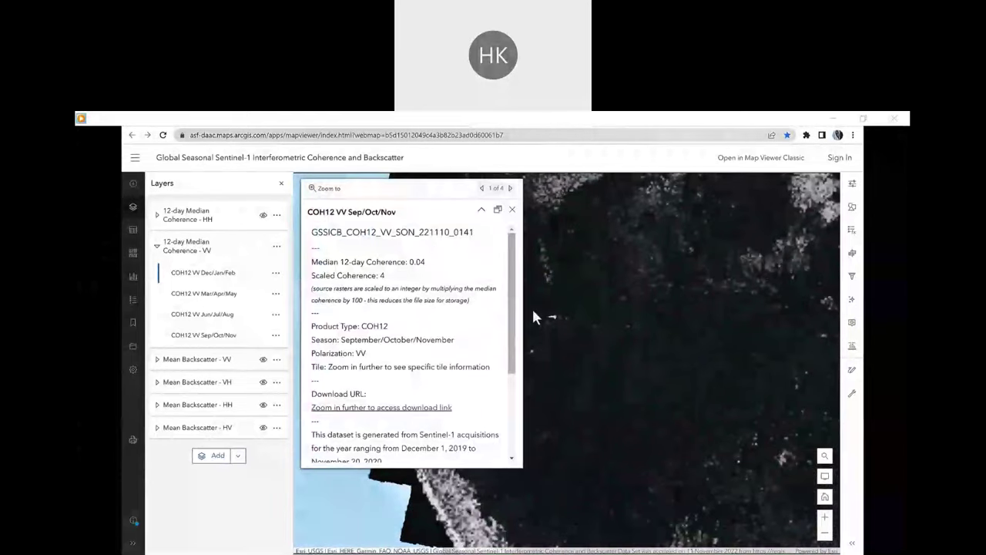
pyautogui.click(510, 189)
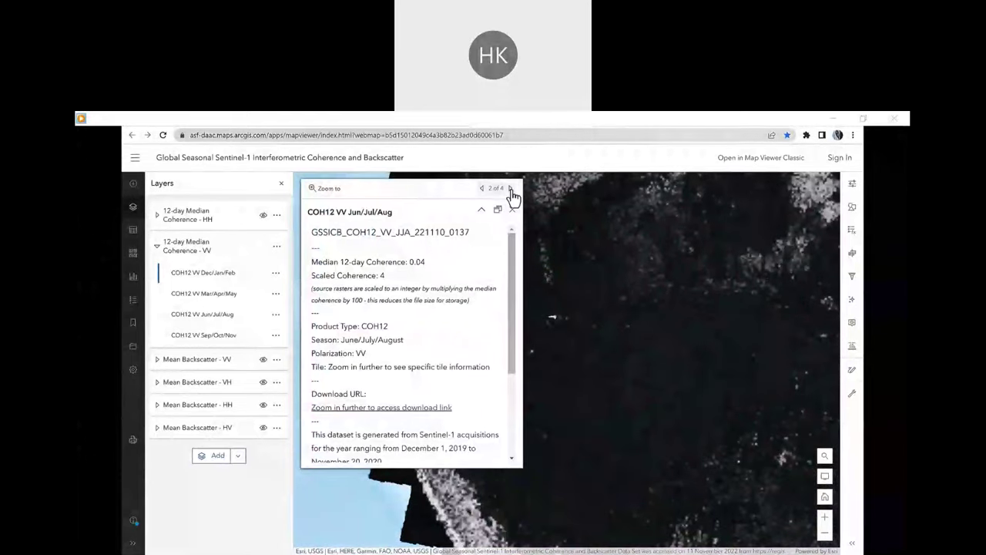
pyautogui.click(511, 191)
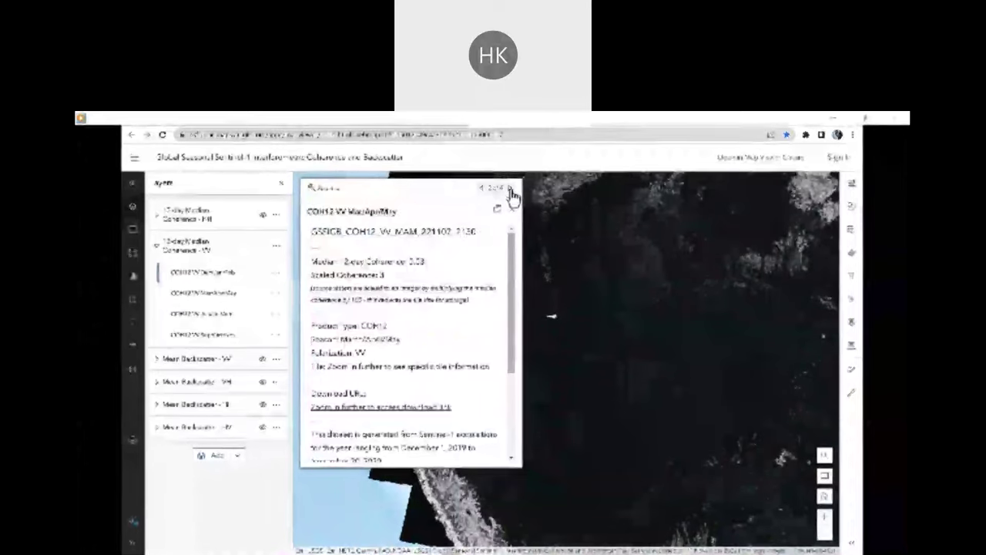
pyautogui.click(511, 191)
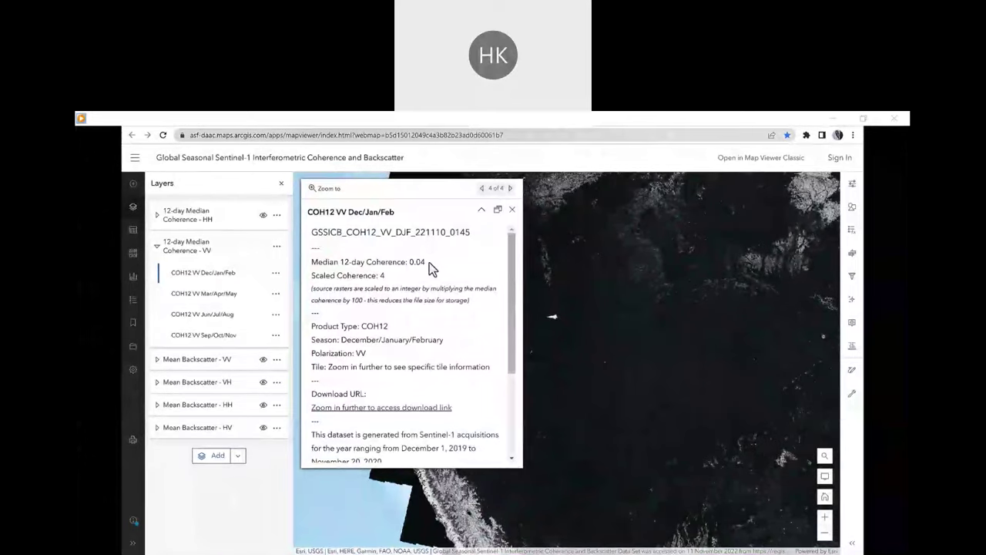
pyautogui.click(512, 210)
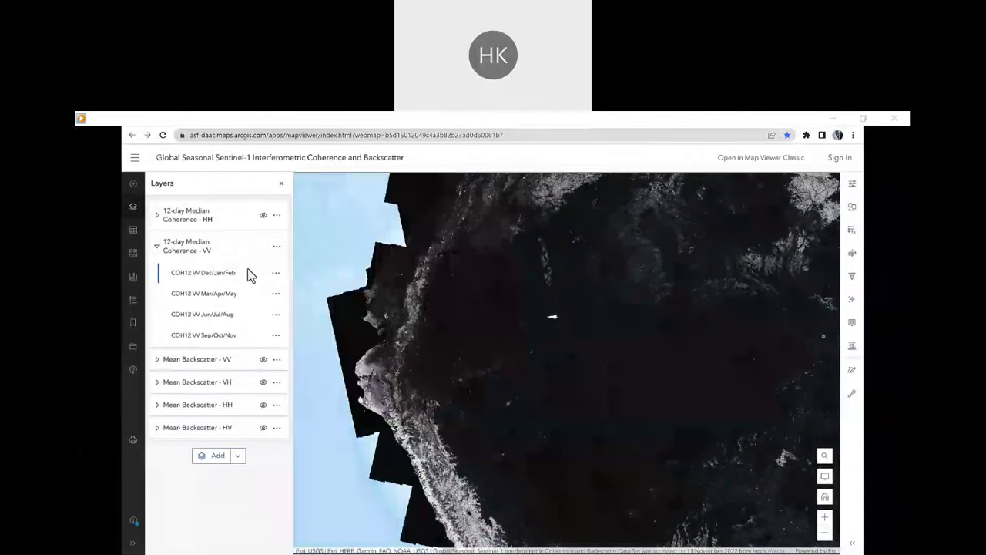
# Jump the map to the France bookmark and return to the Layers list
pyautogui.click(129, 328)
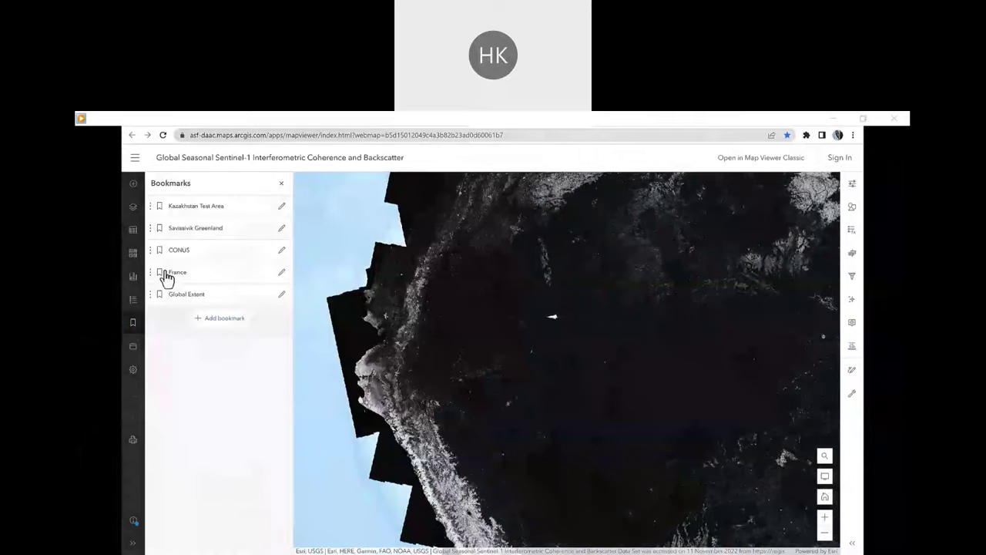
pyautogui.click(166, 276)
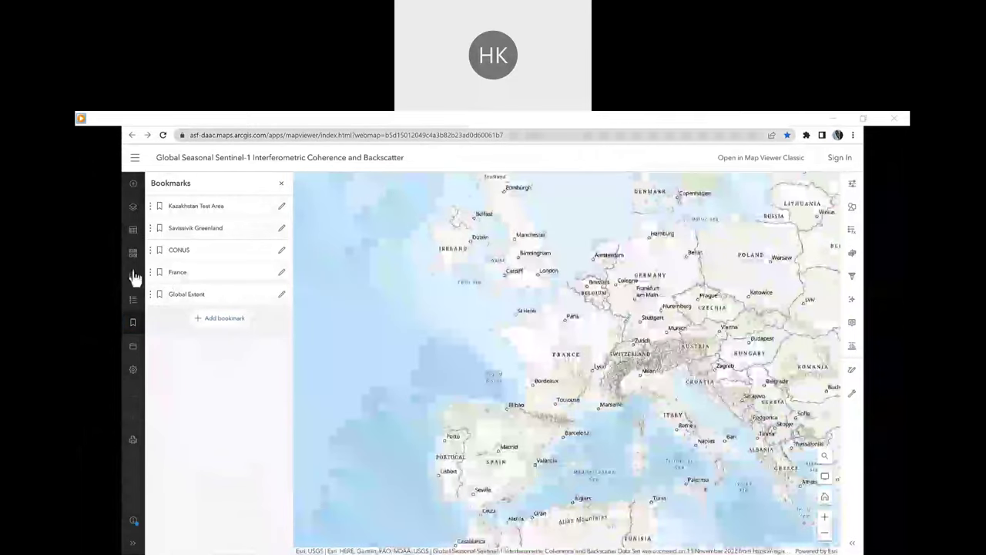
pyautogui.click(132, 207)
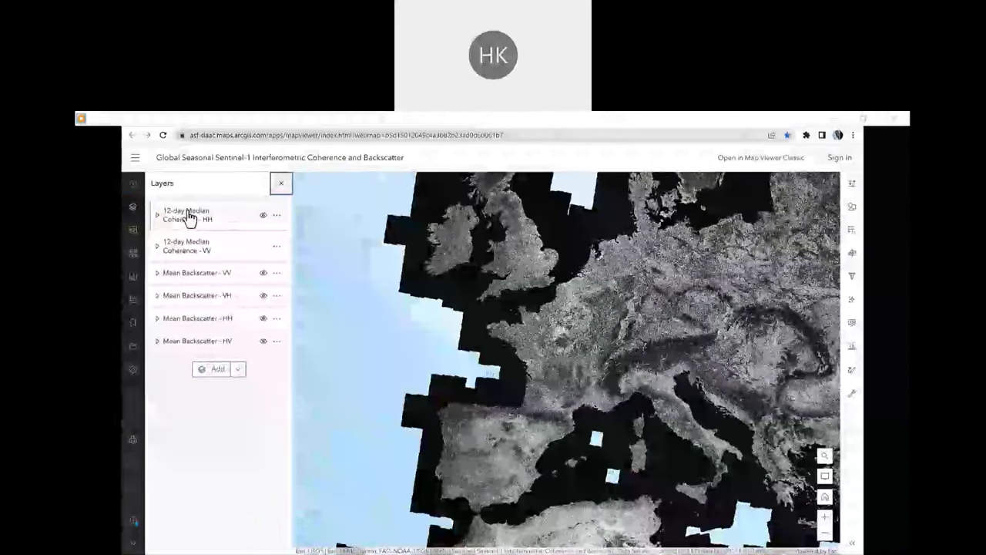
# Expand 12-day Median Coherence - VV, zoom in on France, and hide the COH12 VV Dec/Jan/Feb layer
pyautogui.click(212, 245)
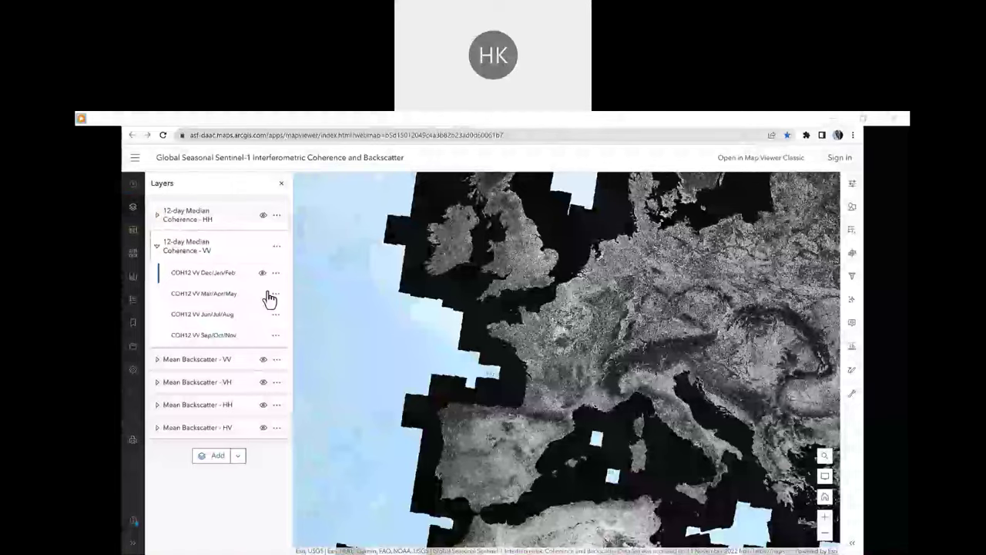
pyautogui.click(824, 517)
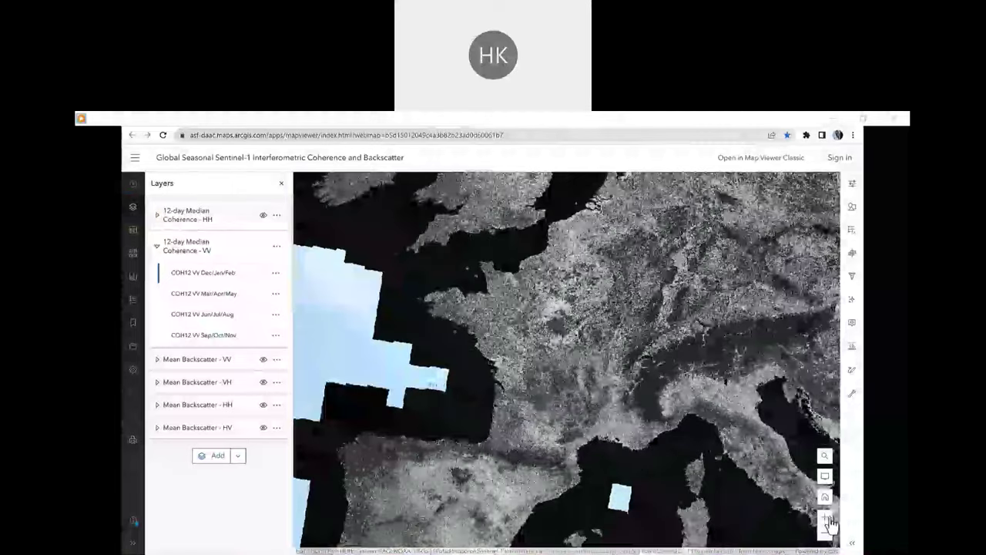
pyautogui.scroll(1, 582, 407)
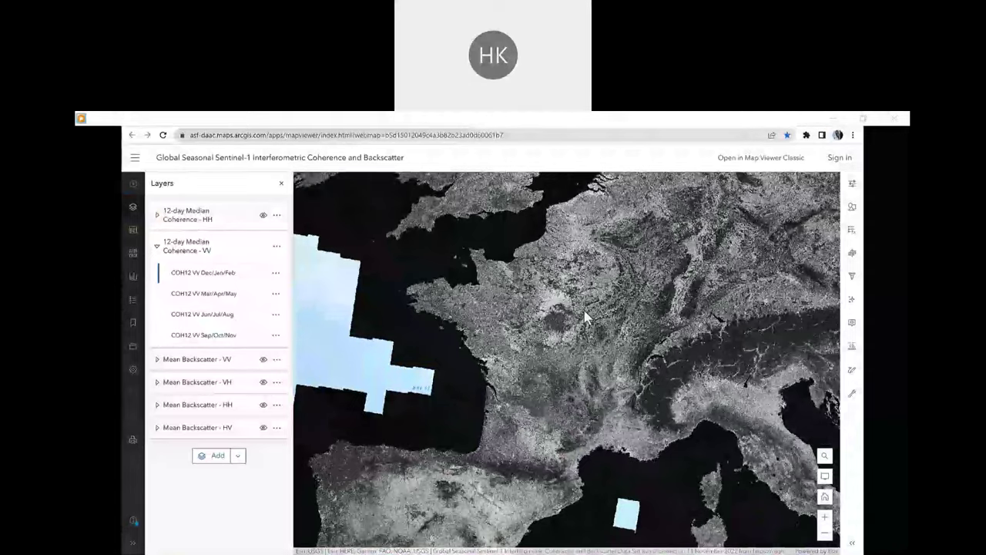
pyautogui.click(262, 275)
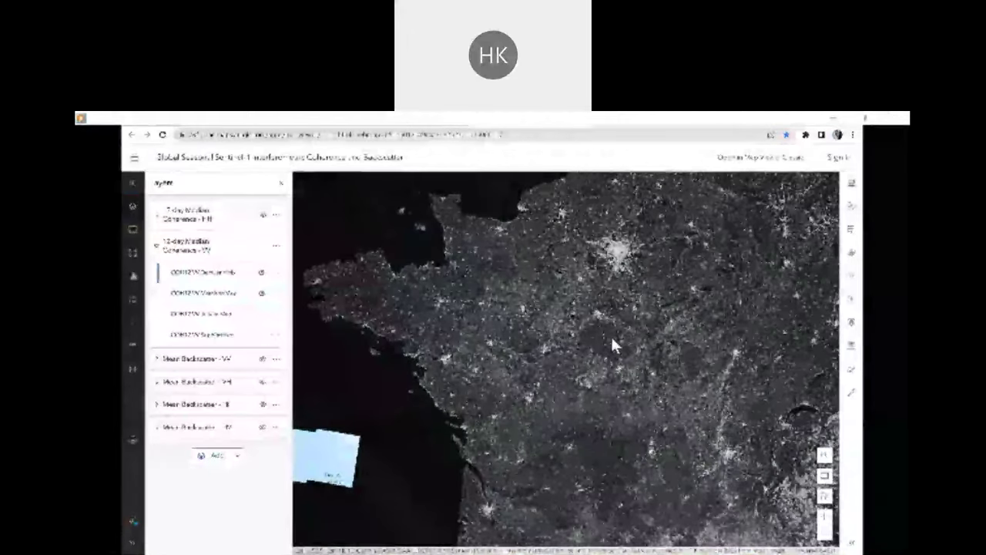
# Zoom and pan to Paris, compare seasonal VV sublayers, and turn on COH12 VV Jun/Jul/Aug
pyautogui.scroll(3, 614, 344)
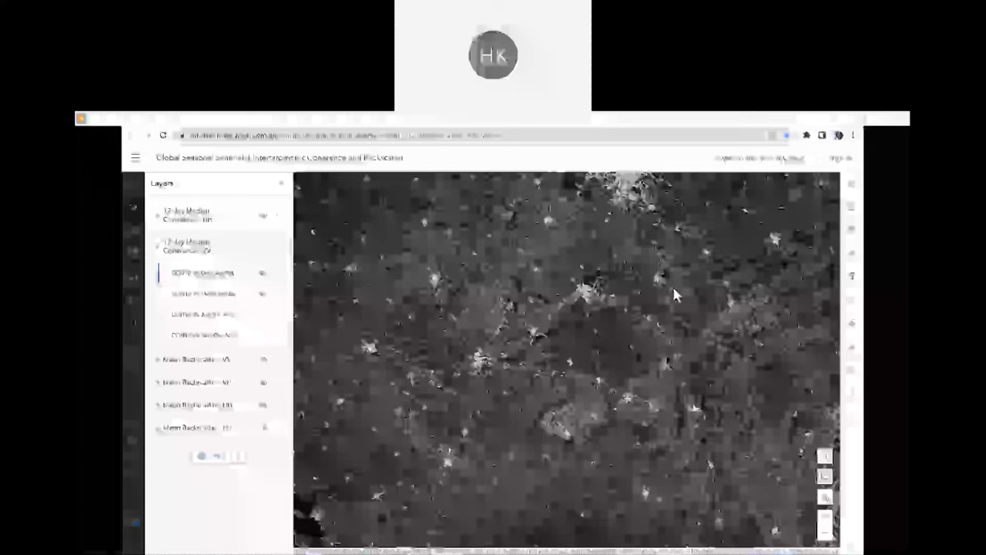
pyautogui.moveTo(675, 296); pyautogui.dragTo(672, 354)
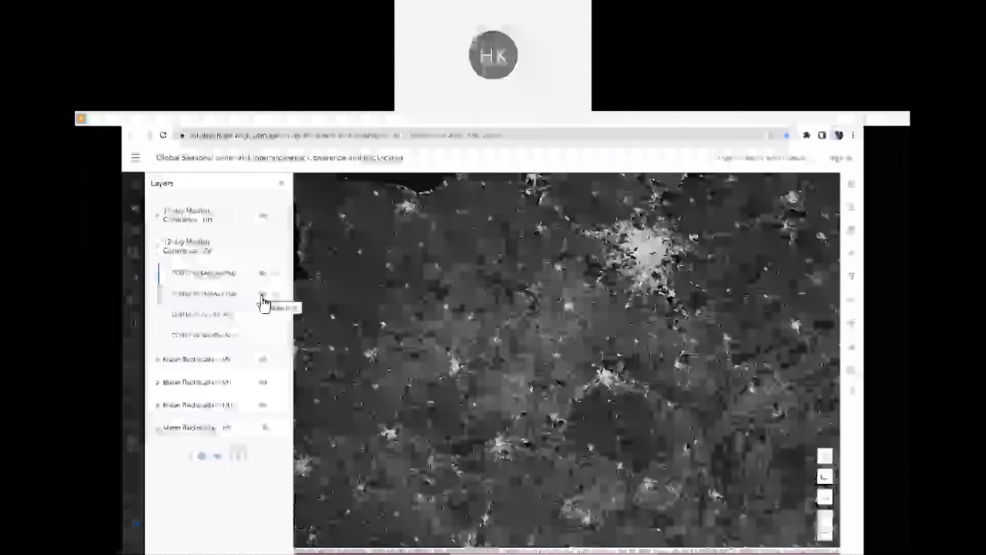
pyautogui.click(262, 276)
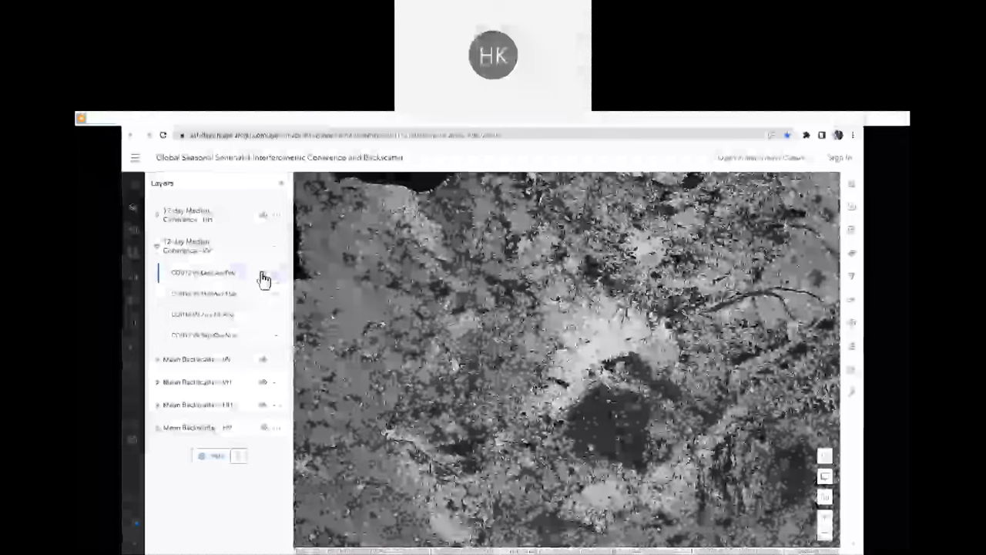
pyautogui.click(263, 297)
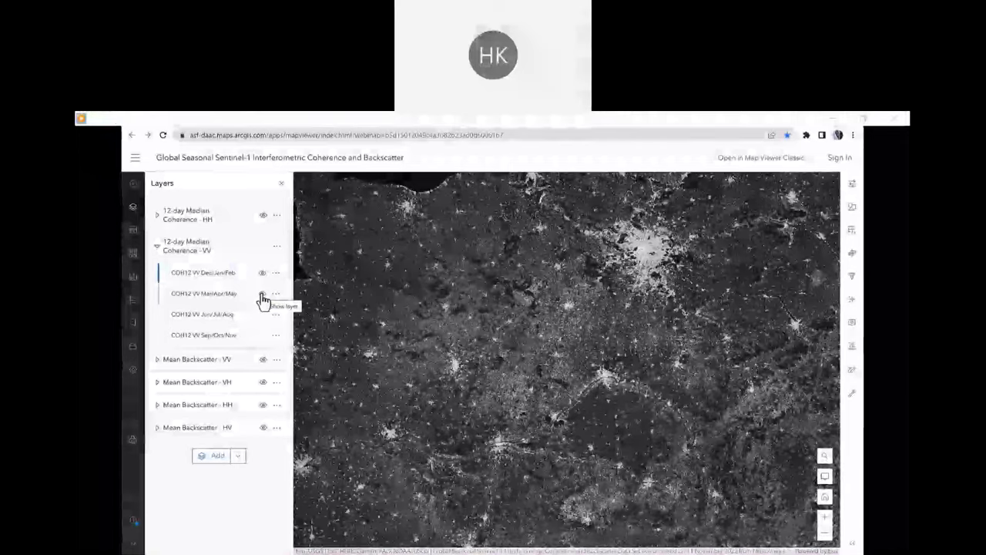
pyautogui.click(263, 316)
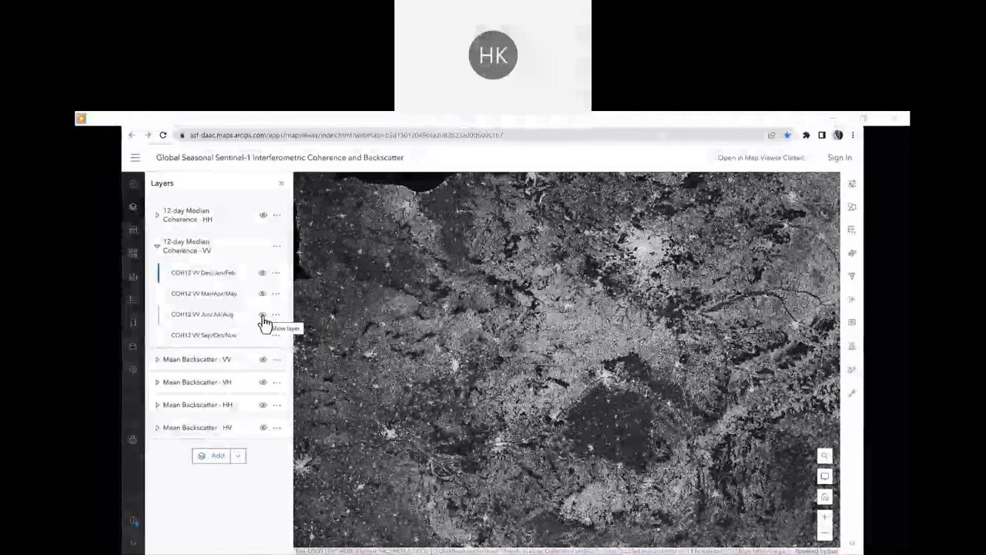
pyautogui.click(263, 316)
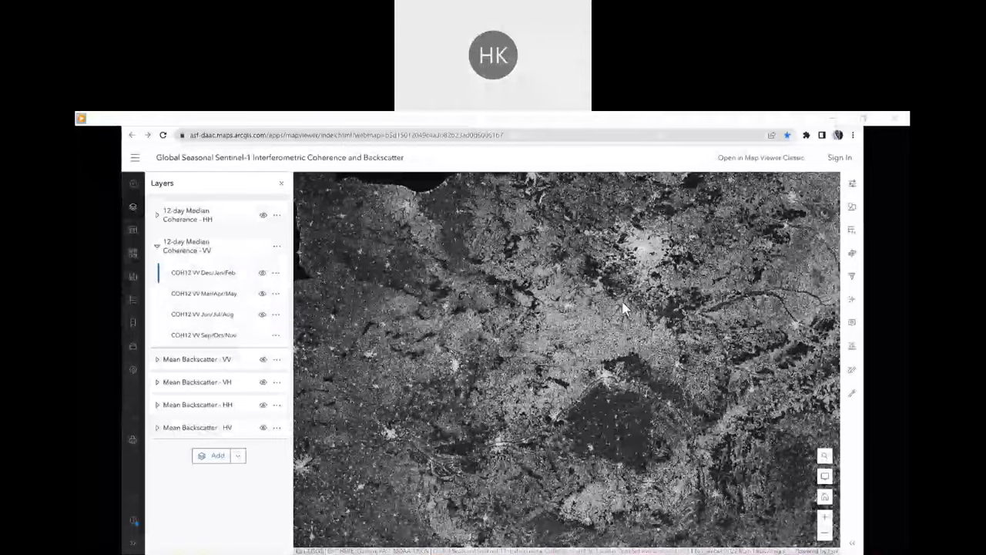
# Identify a pixel near Paris and download its N49E002 coherence tile
pyautogui.click(646, 267)
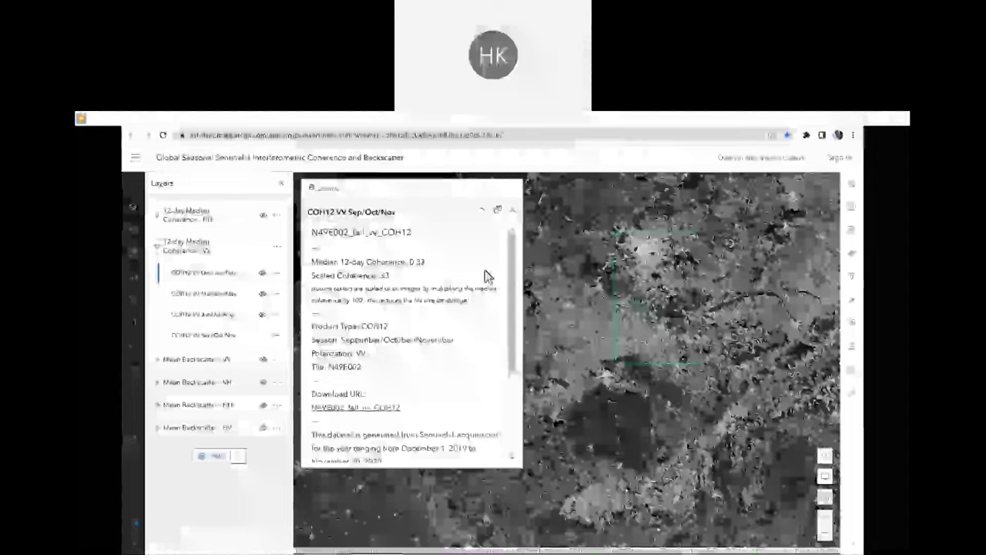
pyautogui.click(374, 408)
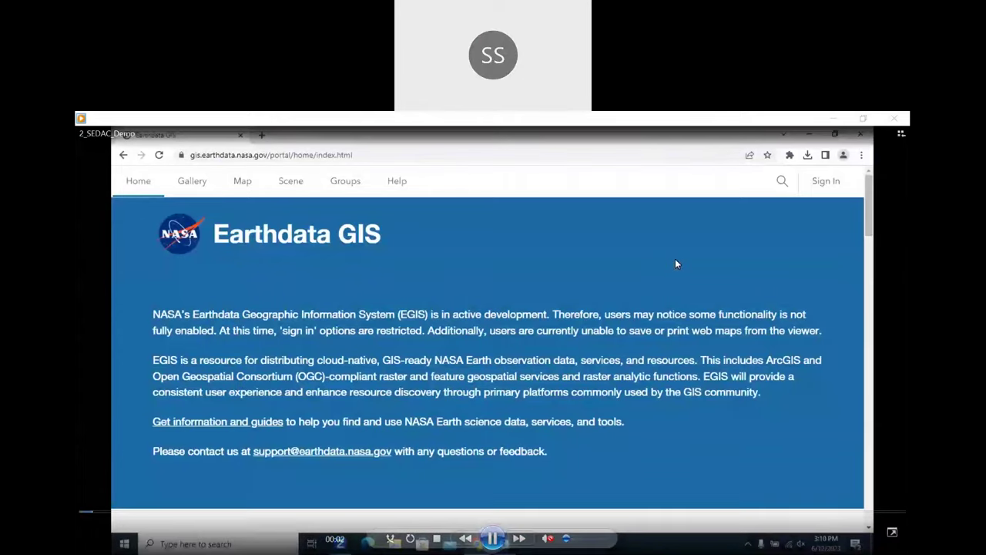
# Search the portal for 'population' and open GPW Version 4 Population Count (Adjusted to UN Total)
pyautogui.click(779, 183)
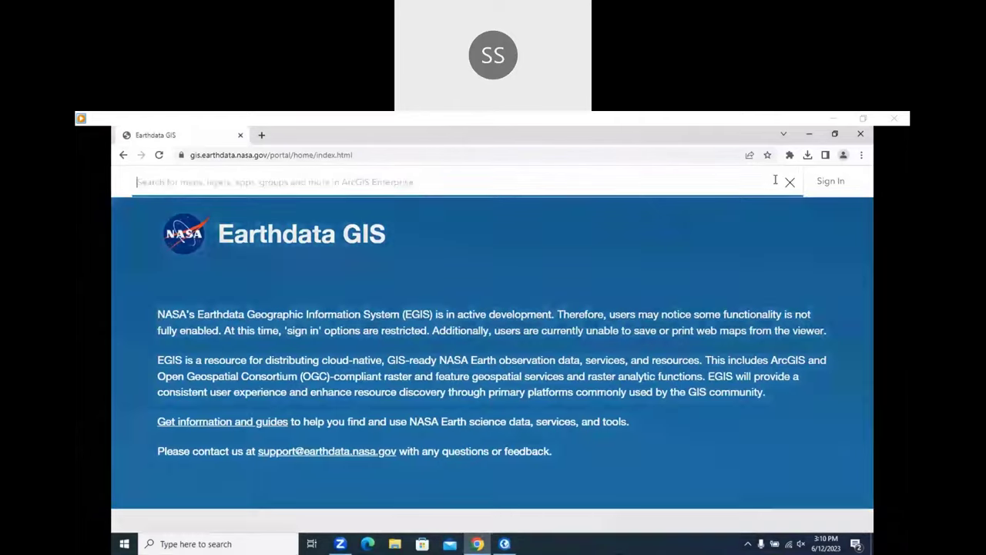
pyautogui.write('population')
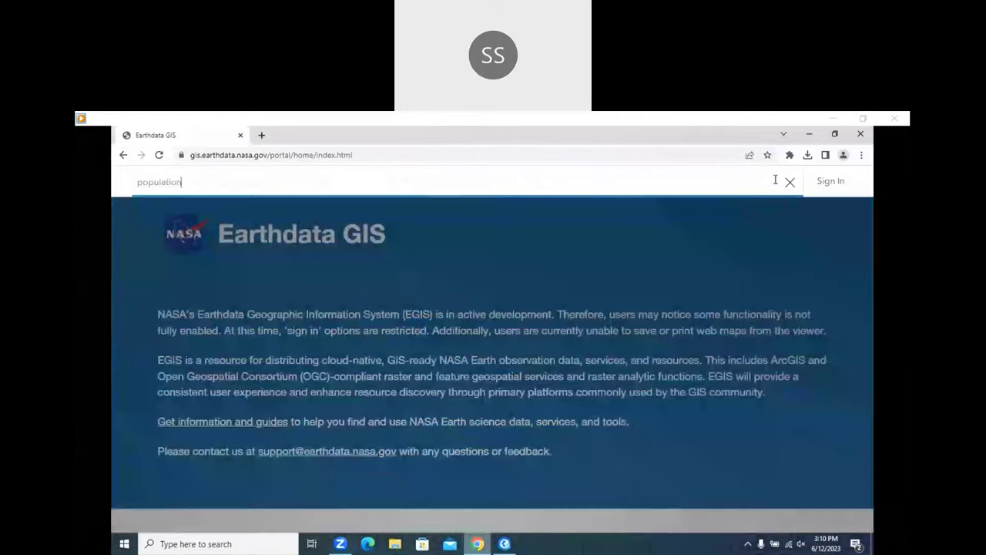
pyautogui.press('Return')
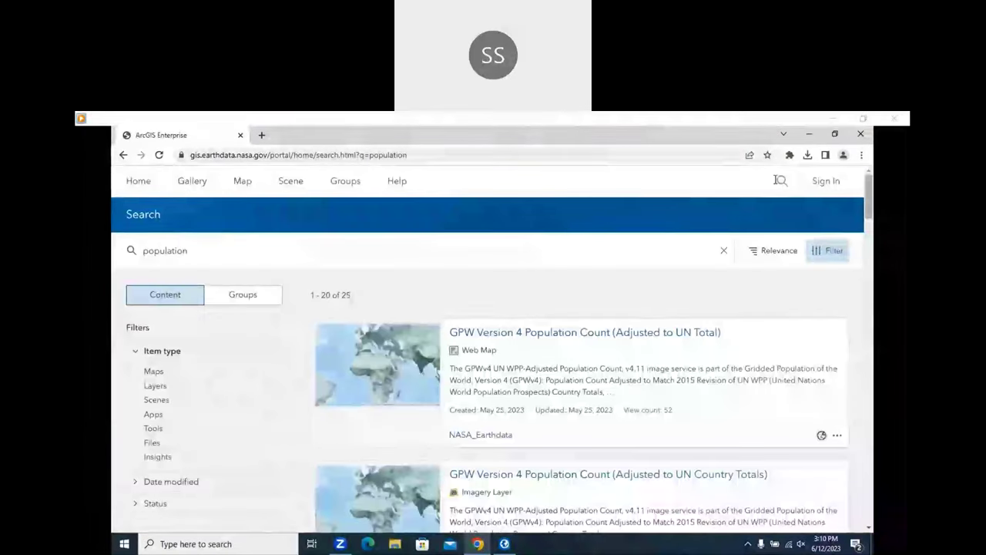
pyautogui.click(529, 333)
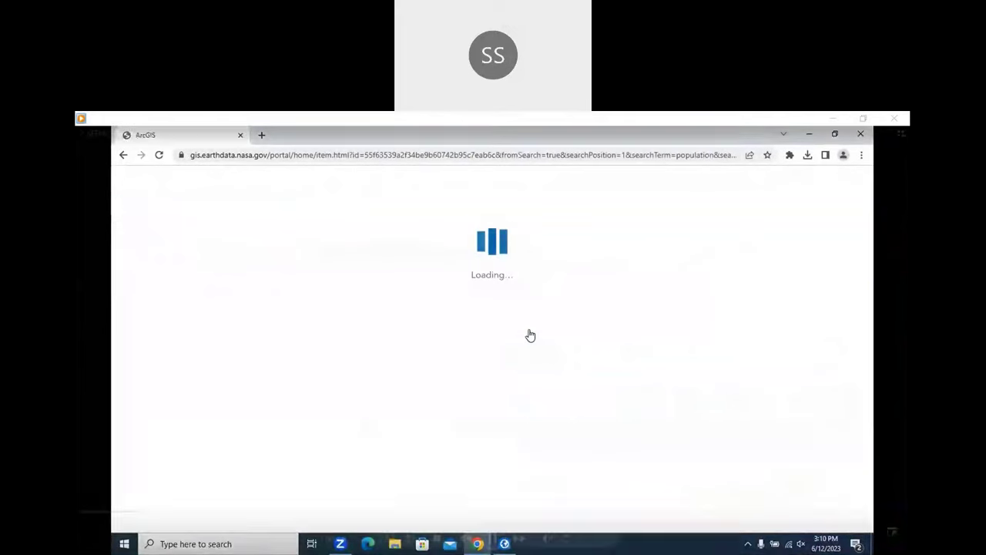
# Pause and then resume the demo recording playback
pyautogui.moveTo(497, 539)
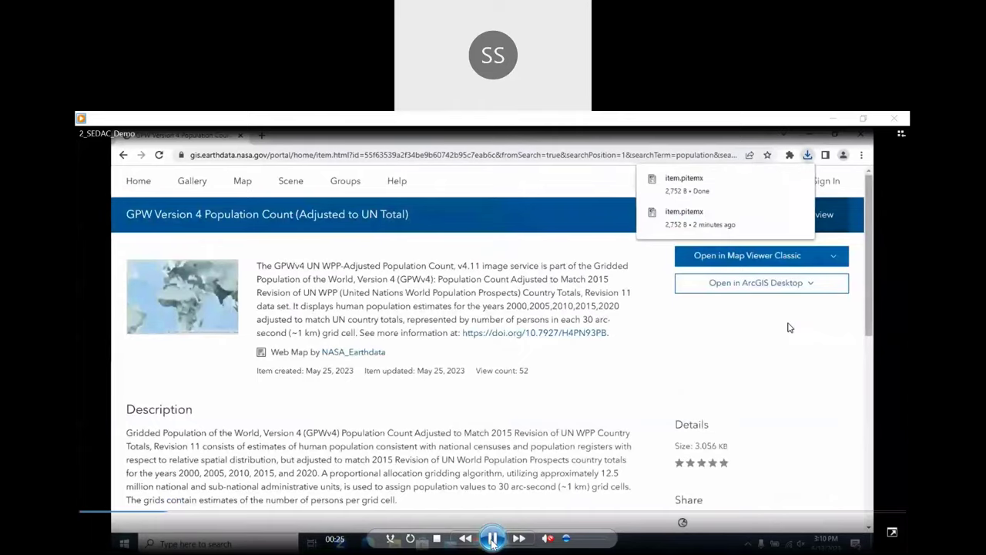
pyautogui.click(492, 539)
pyautogui.click(492, 538)
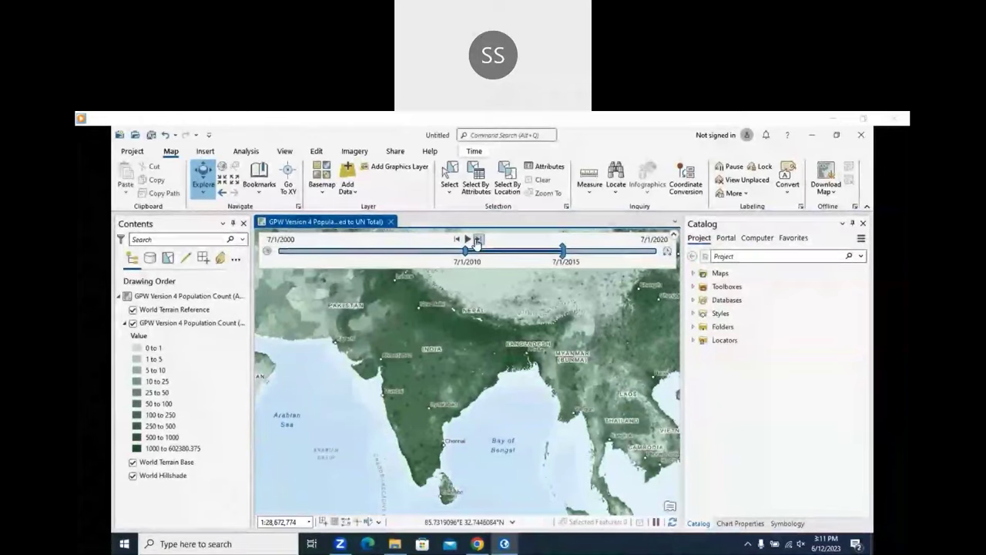
# Step the population time extent to 7/1/2020–7/1/2025, hide the time slider, and show full extent
pyautogui.click(478, 241)
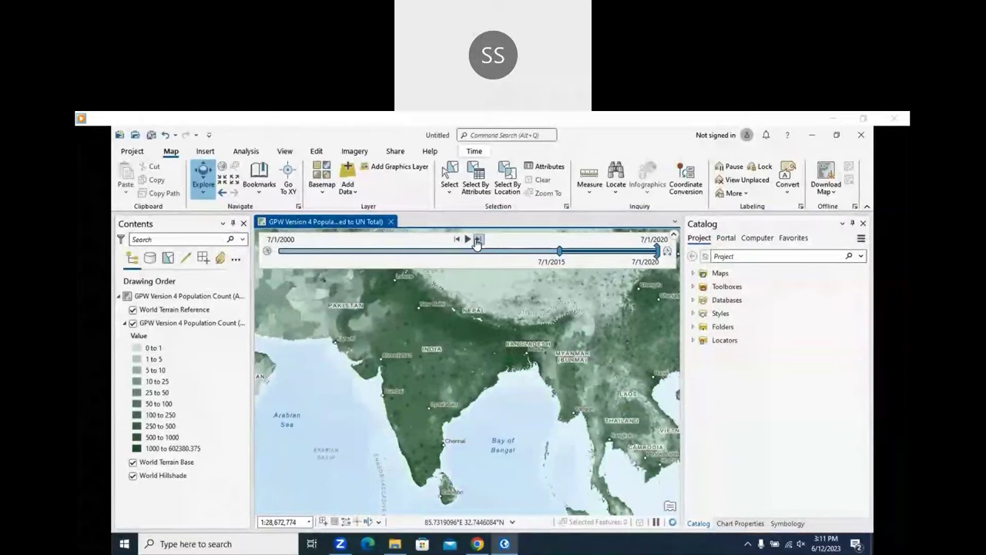
pyautogui.click(478, 240)
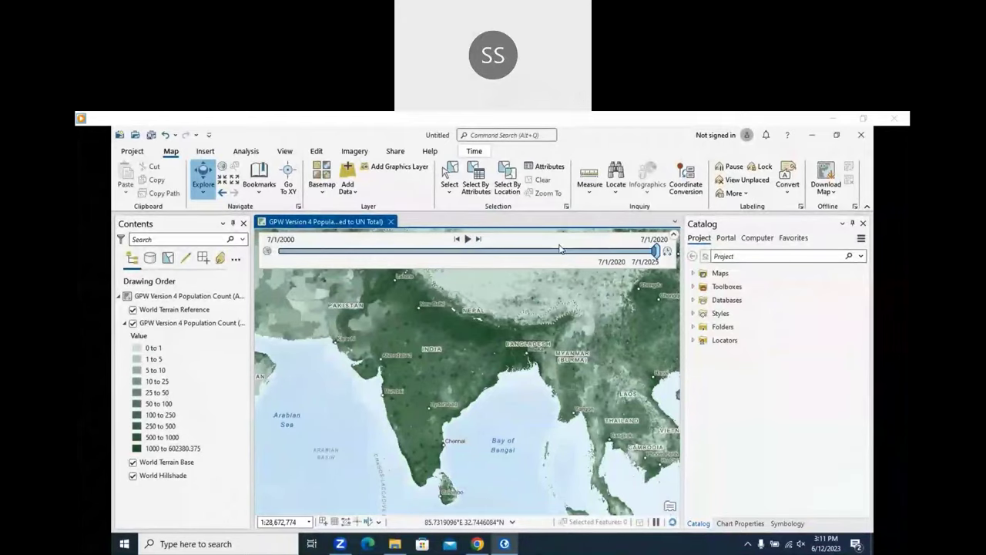
pyautogui.click(674, 235)
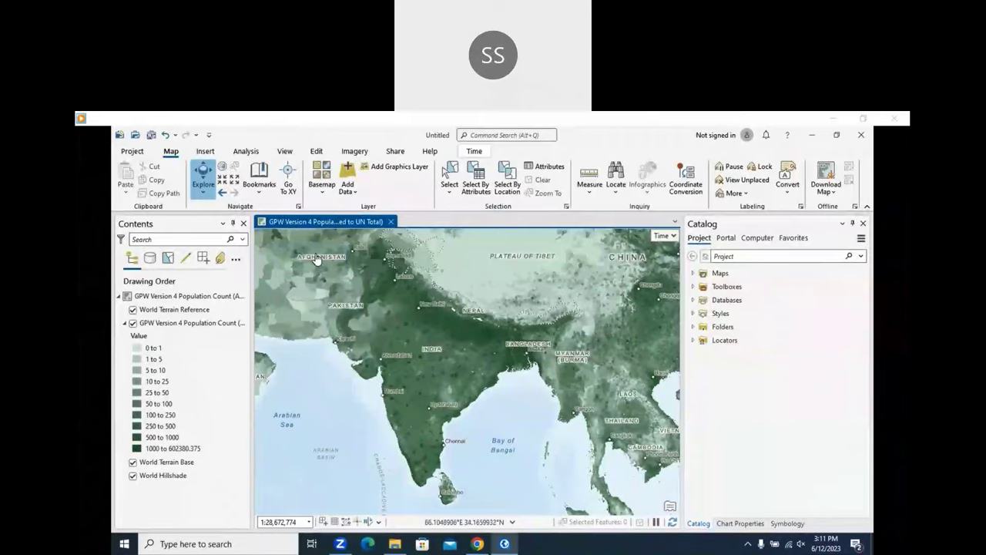
pyautogui.click(224, 171)
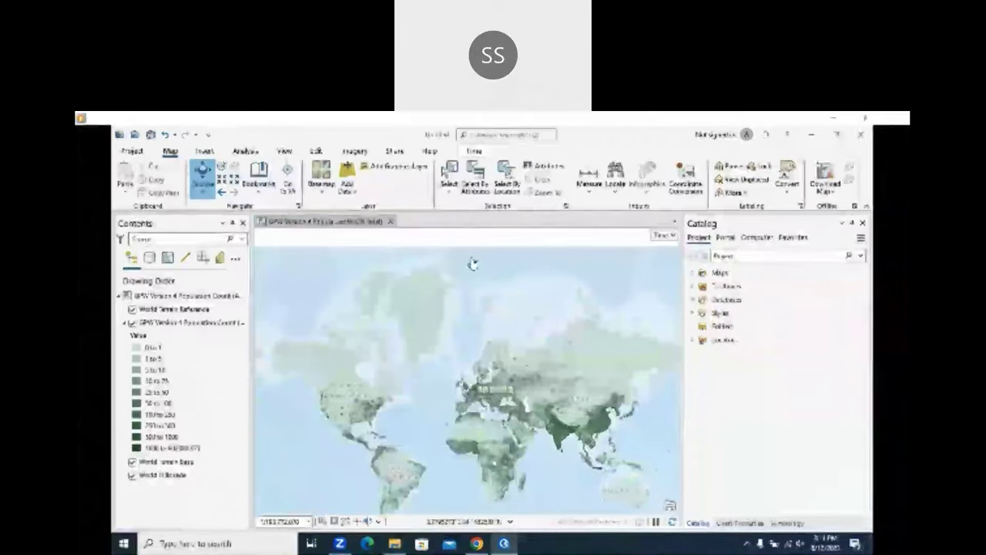
# Switch the active portal to arcgis.com and list Living Atlas content, then pause playback
pyautogui.click(730, 139)
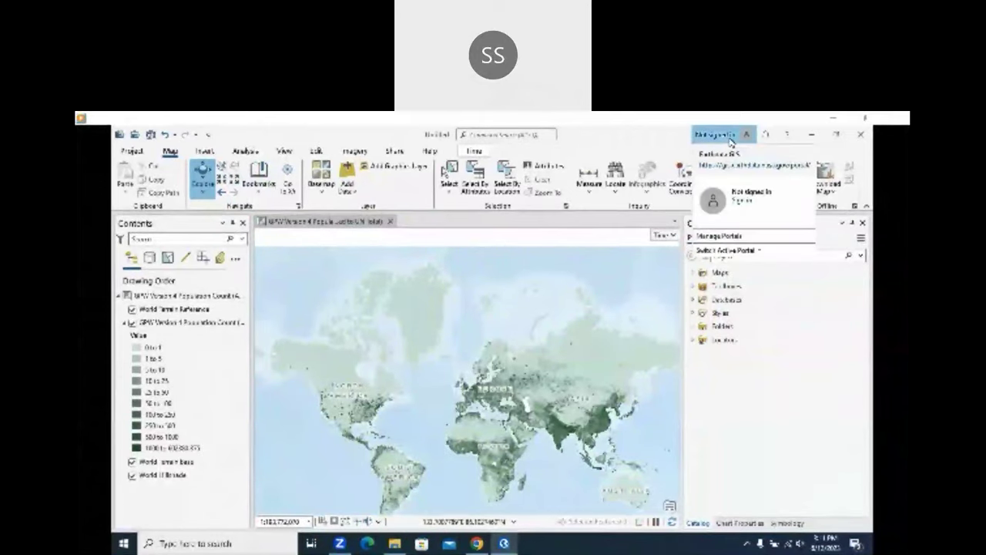
pyautogui.moveTo(742, 251)
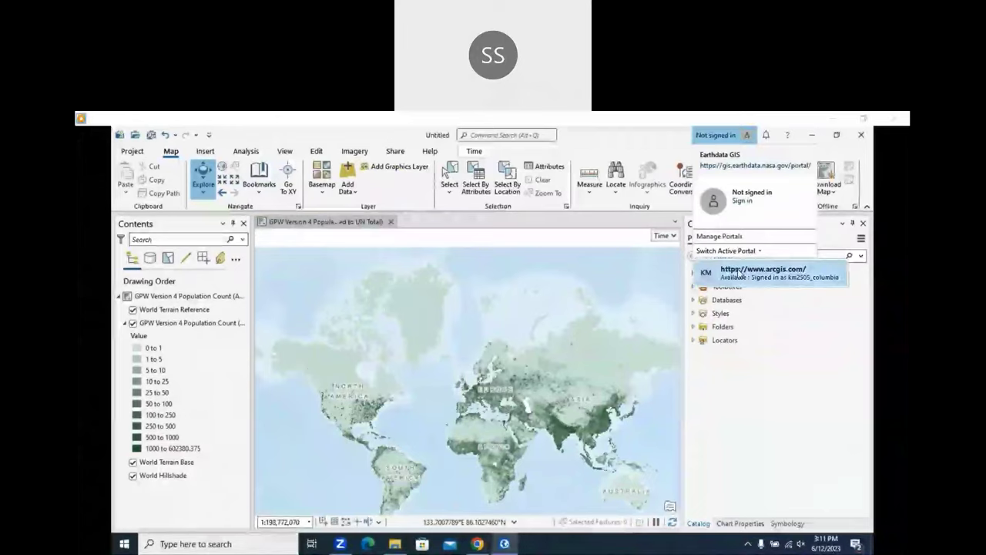
pyautogui.click(737, 274)
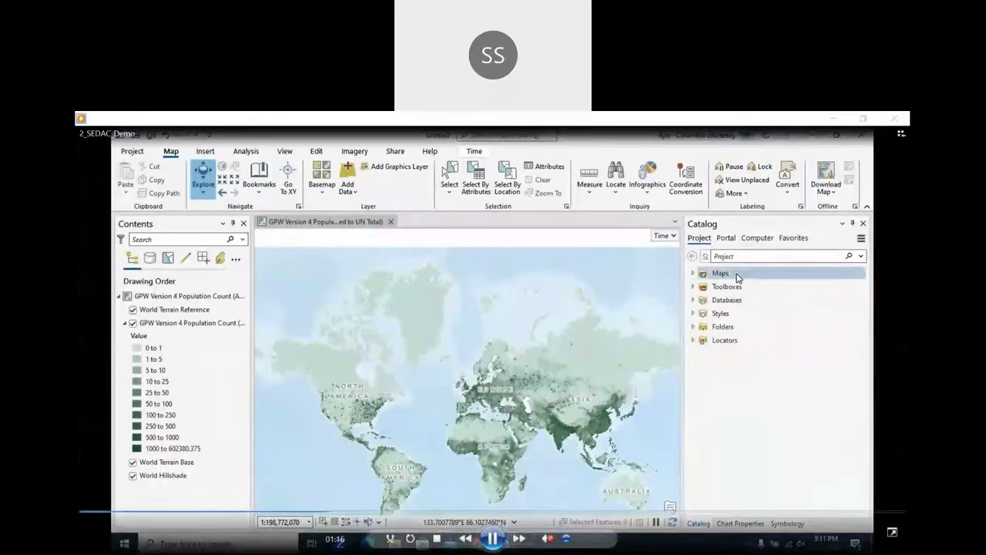
pyautogui.click(727, 239)
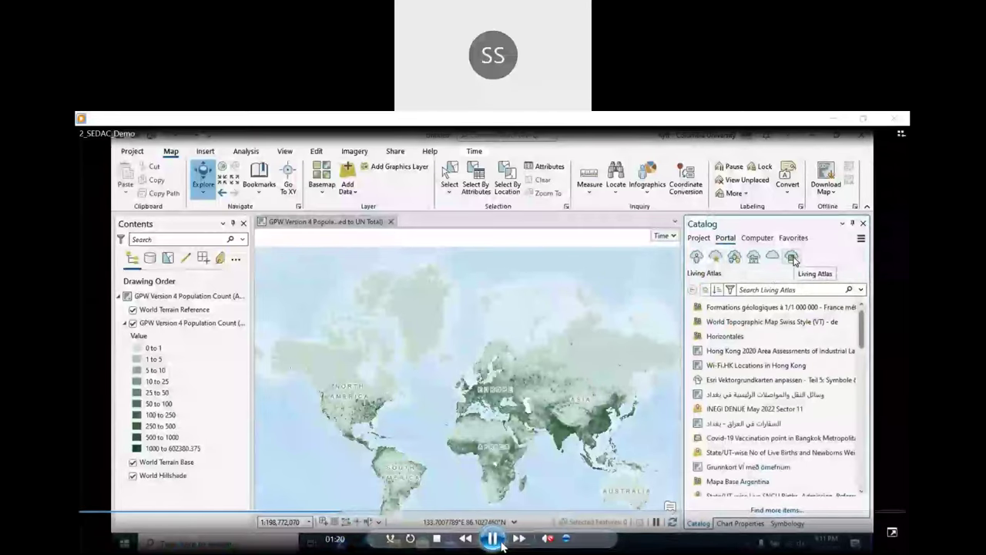
pyautogui.click(494, 540)
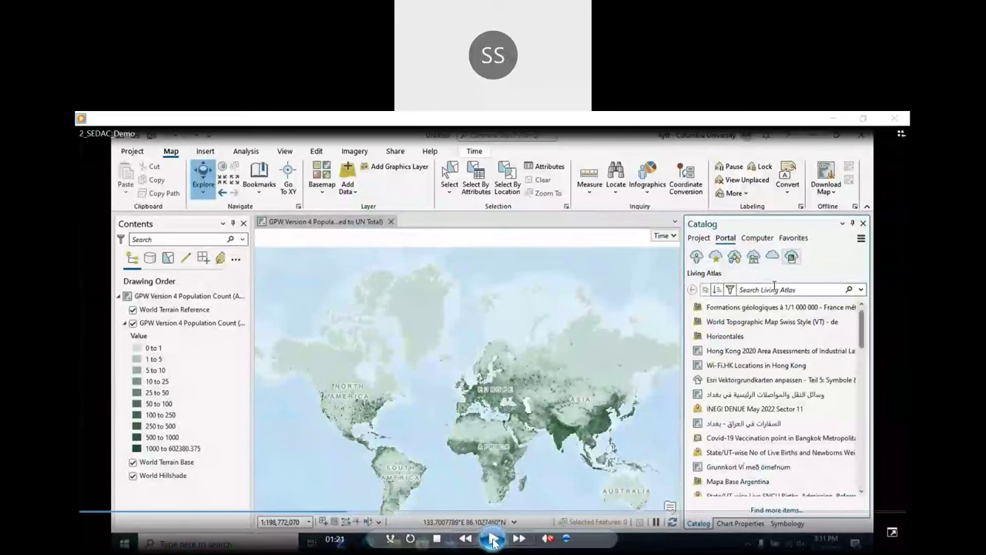
# Expand the MODIS Thermal Hotspots layer's 48-hour and 7-day sublayers and zoom toward the Great Lakes
pyautogui.click(494, 539)
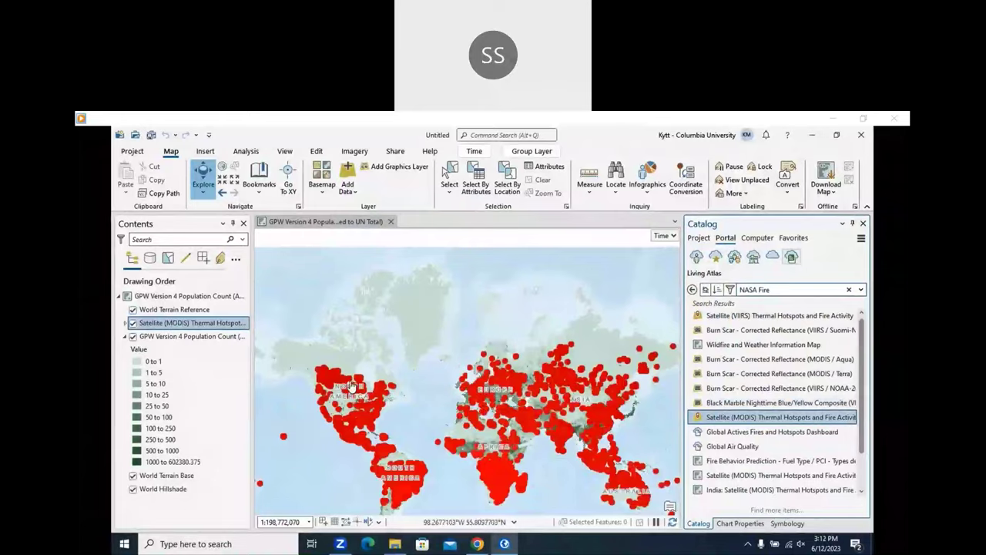
pyautogui.click(126, 323)
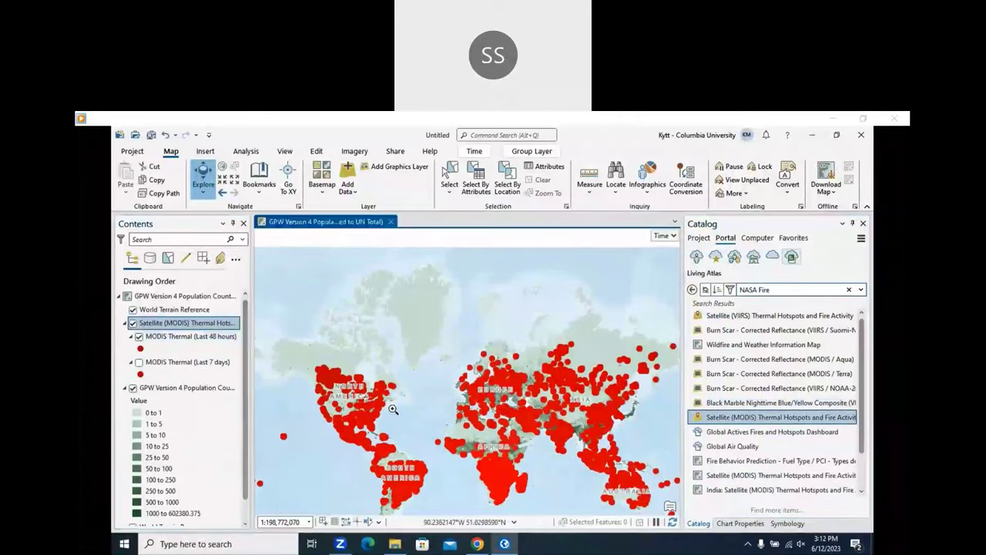
pyautogui.scroll(5, 394, 417)
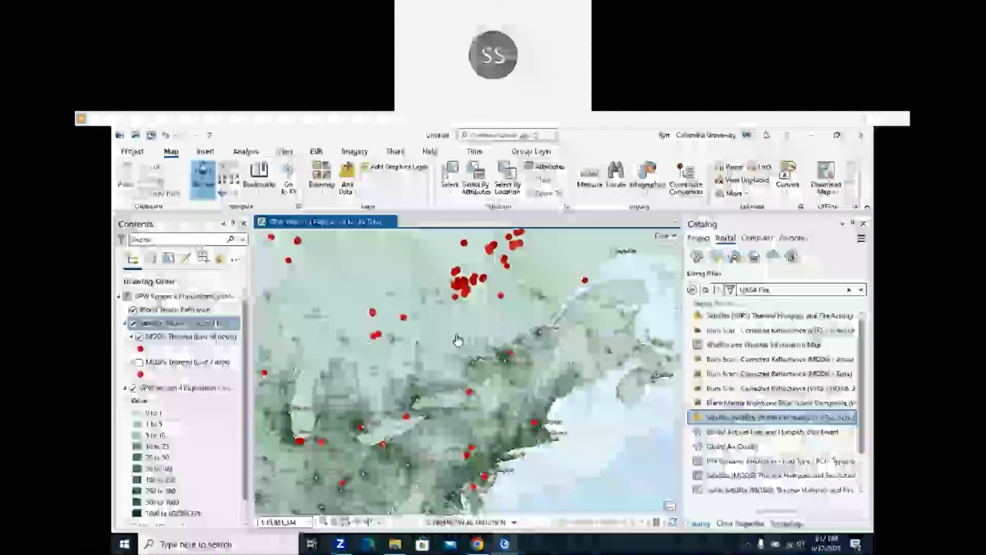
# Create a temporal profile chart for the GPW population layer
pyautogui.click(185, 387)
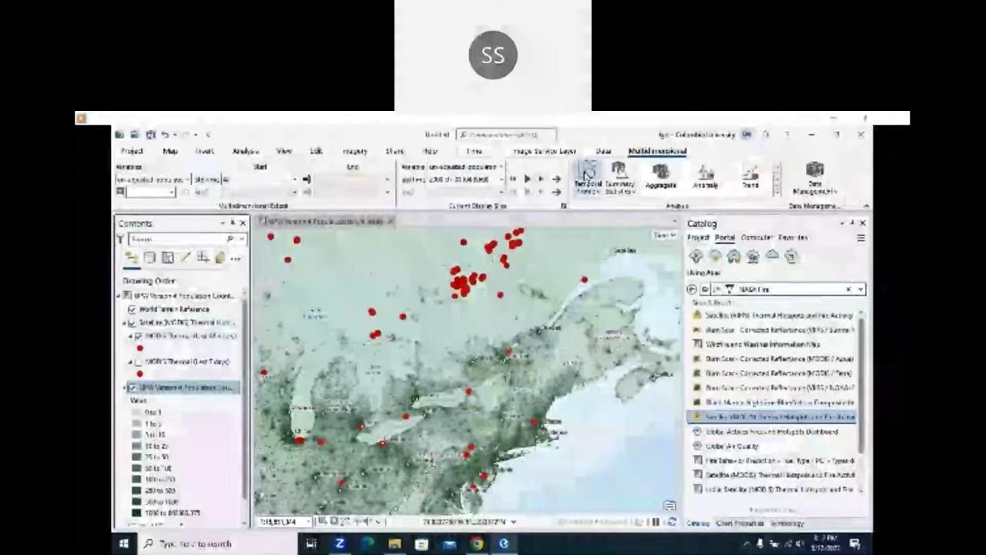
pyautogui.click(588, 172)
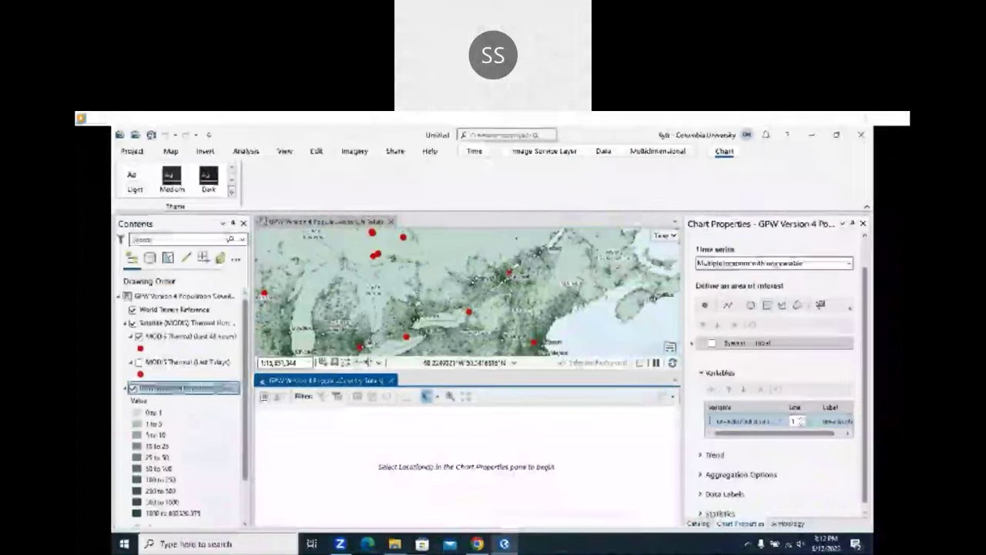
pyautogui.scroll(-1, 753, 489)
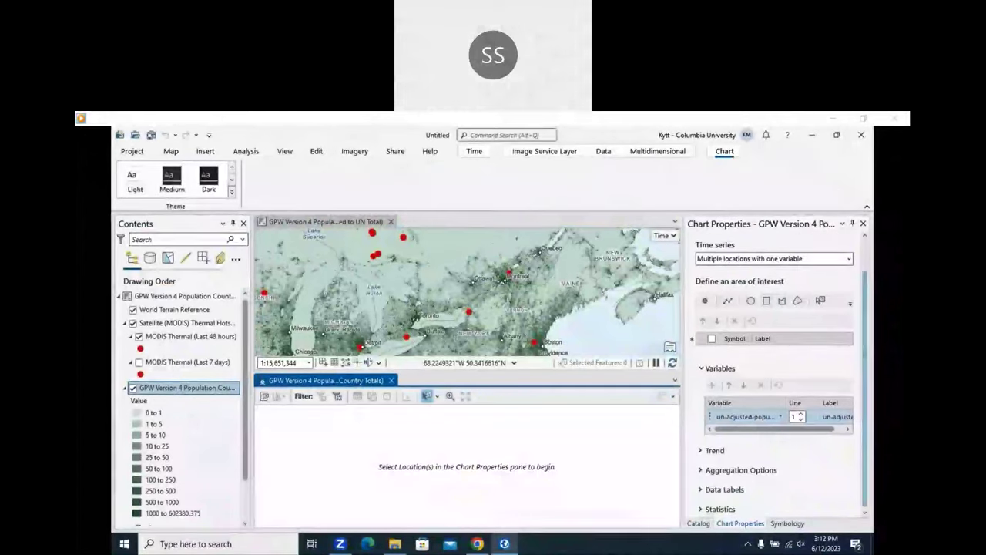
# Set the chart's spatial aggregation to Sum and pan the map north to the Quebec fires
pyautogui.click(707, 472)
pyautogui.scroll(-3, 778, 370)
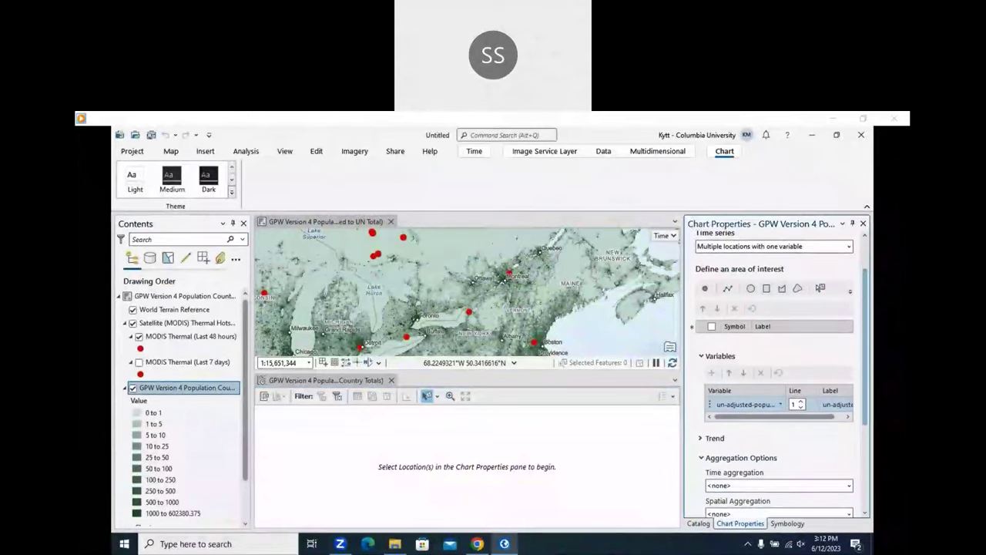
pyautogui.scroll(-5, 778, 370)
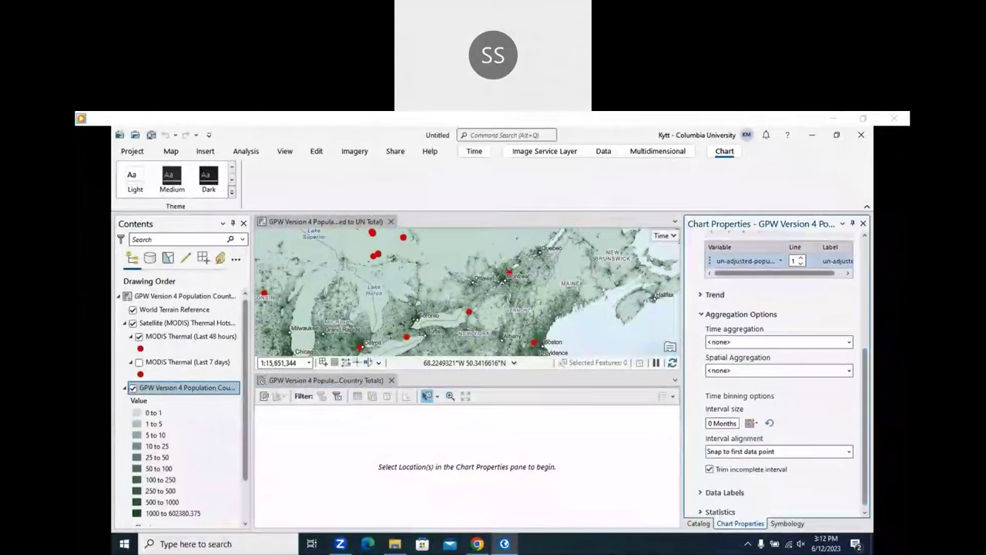
pyautogui.click(850, 370)
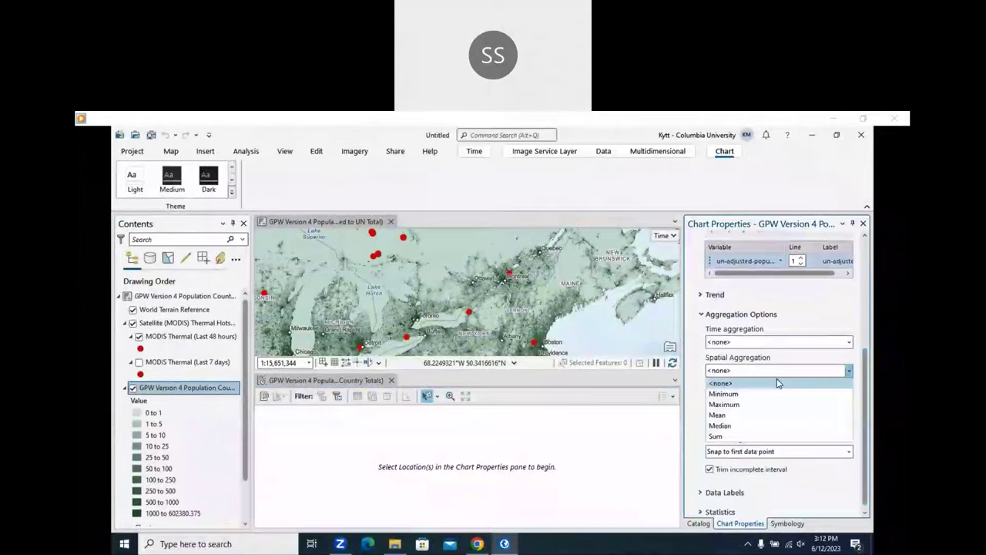
pyautogui.click(716, 436)
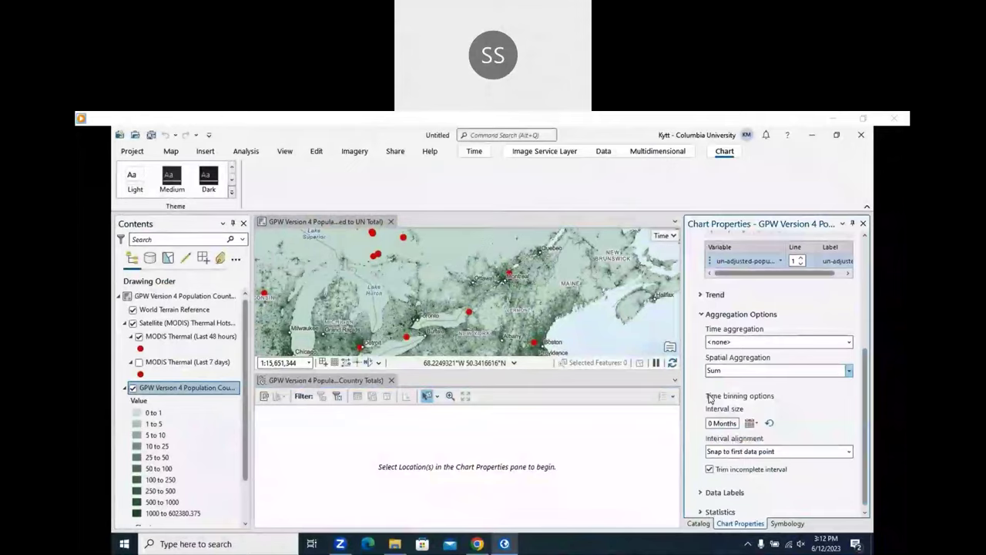
pyautogui.moveTo(441, 283); pyautogui.dragTo(444, 349)
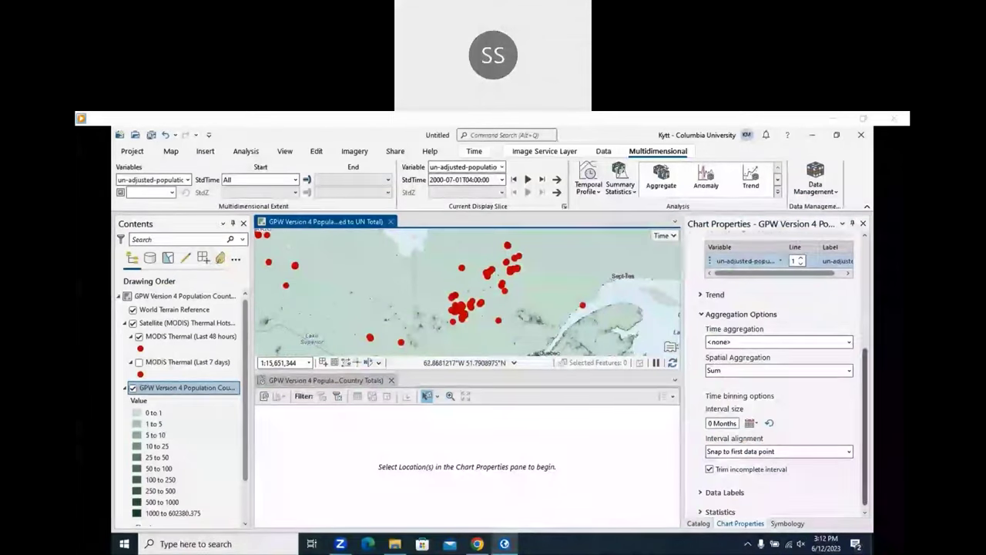
# Draw a polygon area of interest around the Quebec fire cluster to chart its population
pyautogui.scroll(2, 774, 385)
pyautogui.scroll(2, 781, 328)
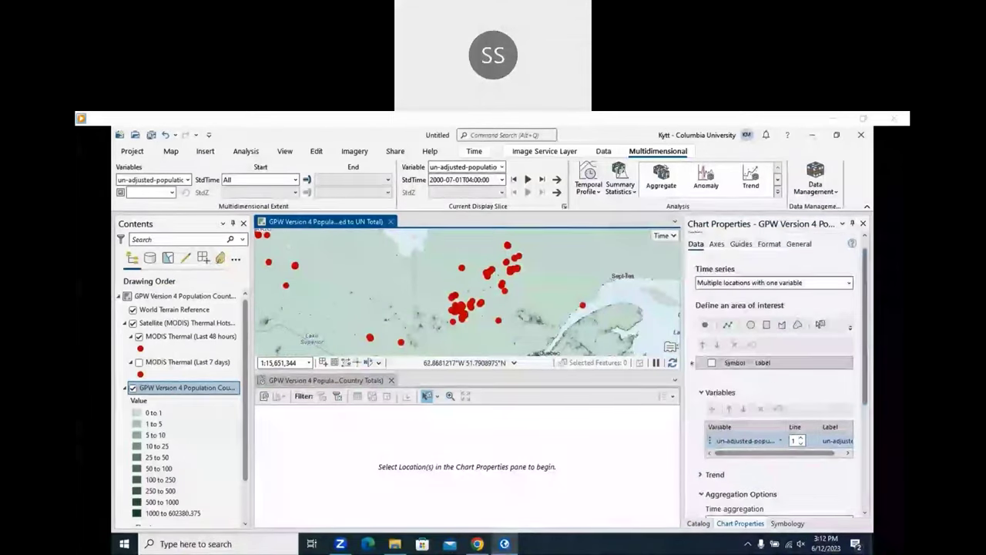
pyautogui.click(781, 325)
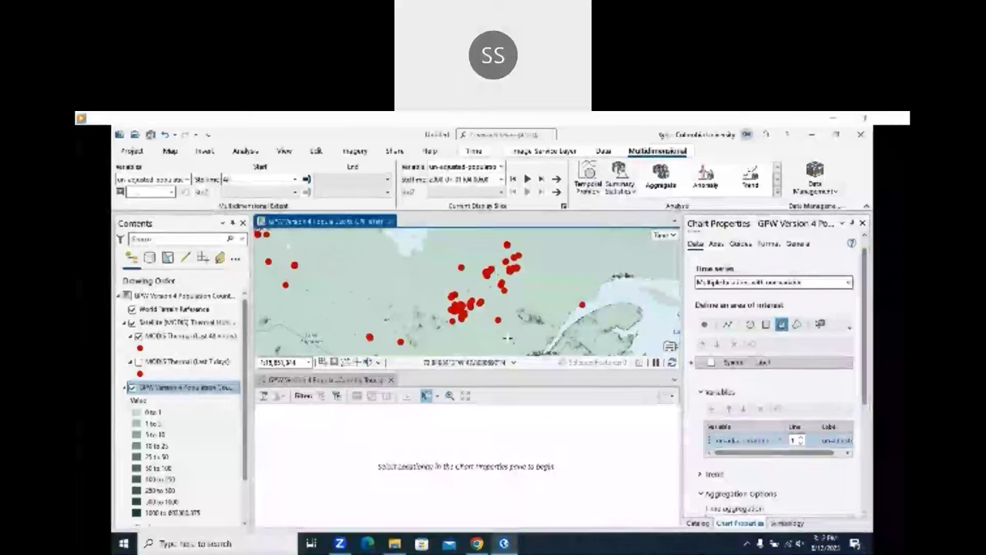
pyautogui.click(463, 334)
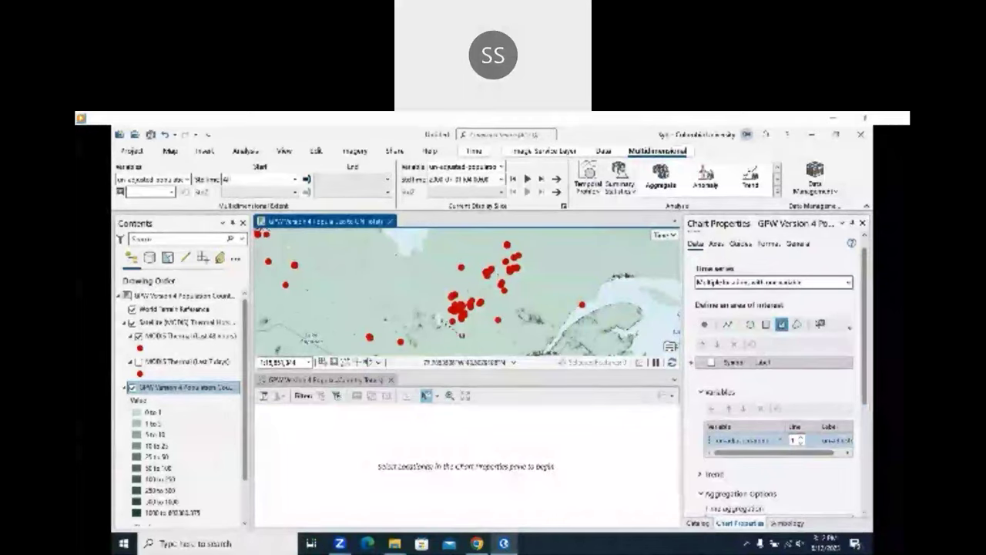
pyautogui.click(437, 318)
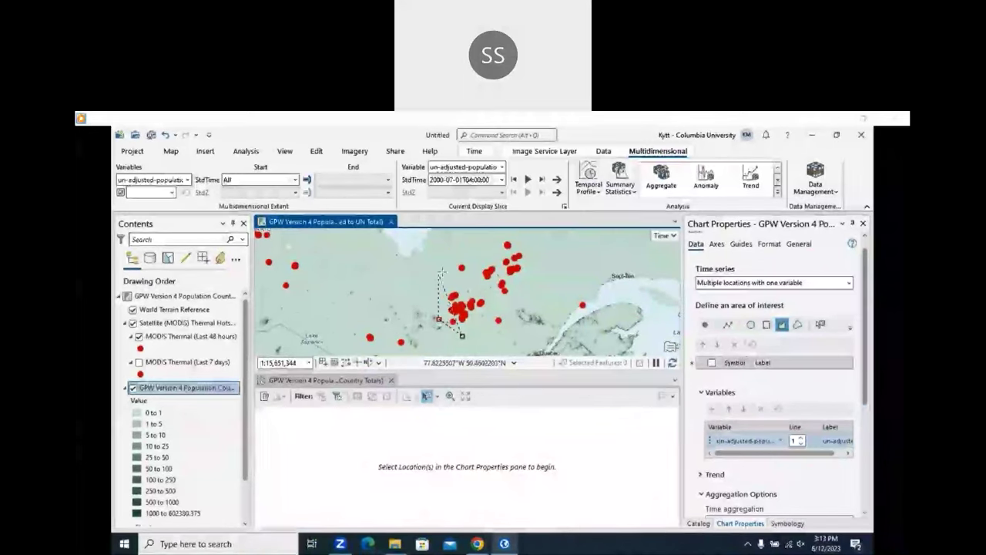
pyautogui.click(453, 267)
pyautogui.click(493, 234)
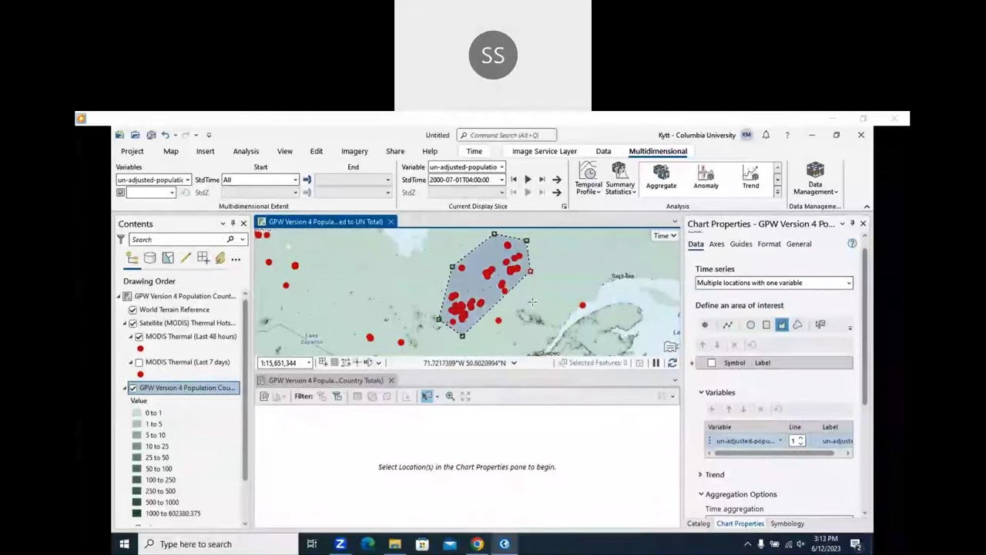
pyautogui.click(530, 270)
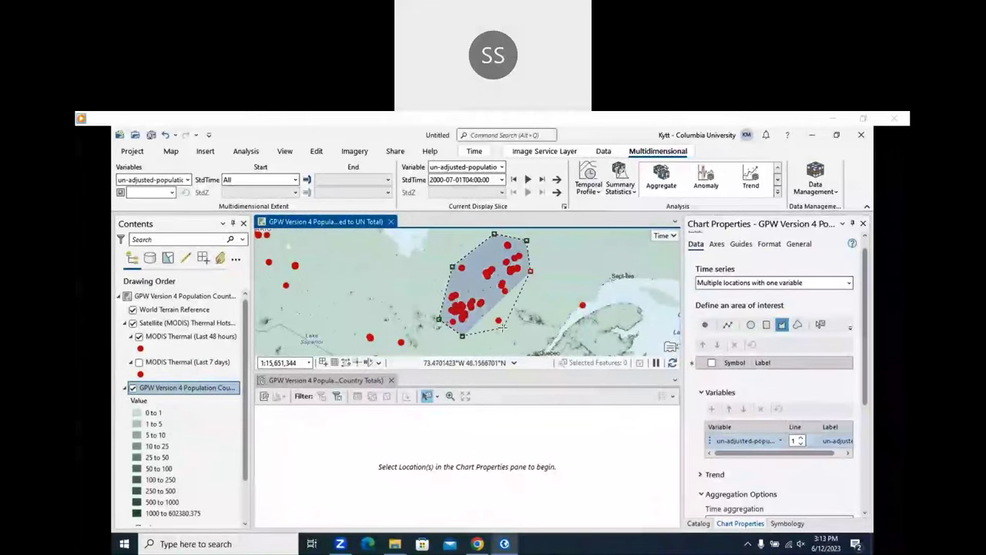
pyautogui.doubleClick(503, 328)
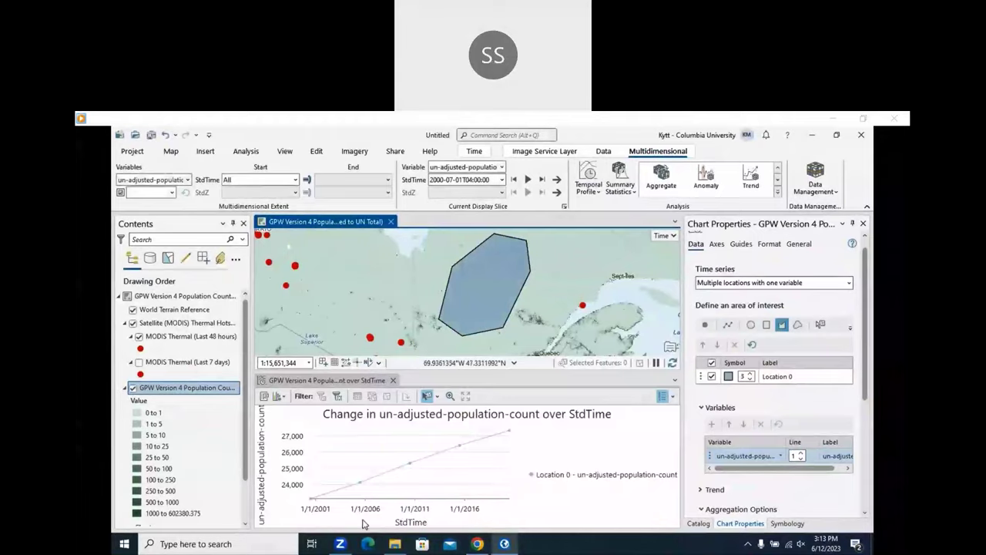
# Rename the Location 0 label to 'Wildfires in Canada'
pyautogui.moveTo(311, 500)
pyautogui.moveTo(509, 434)
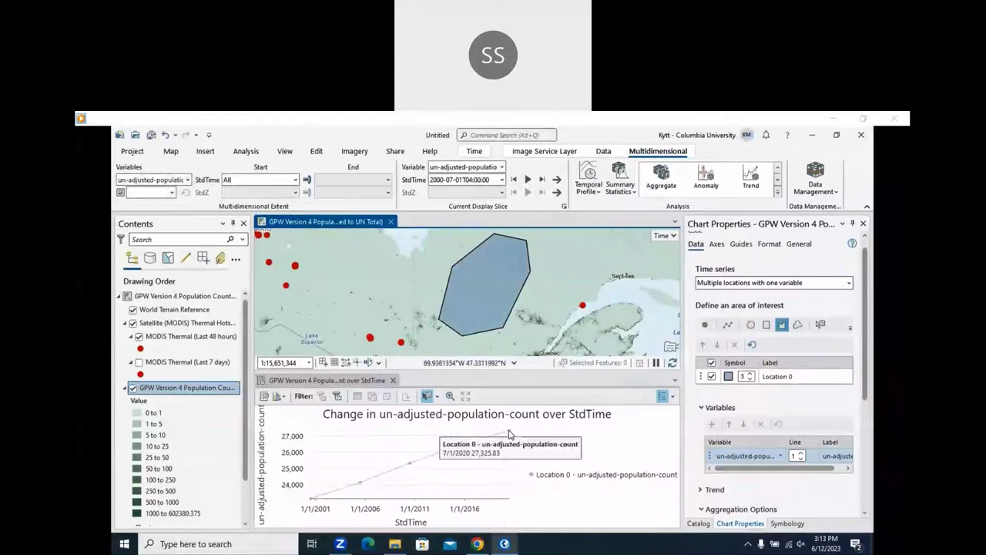
pyautogui.click(775, 378)
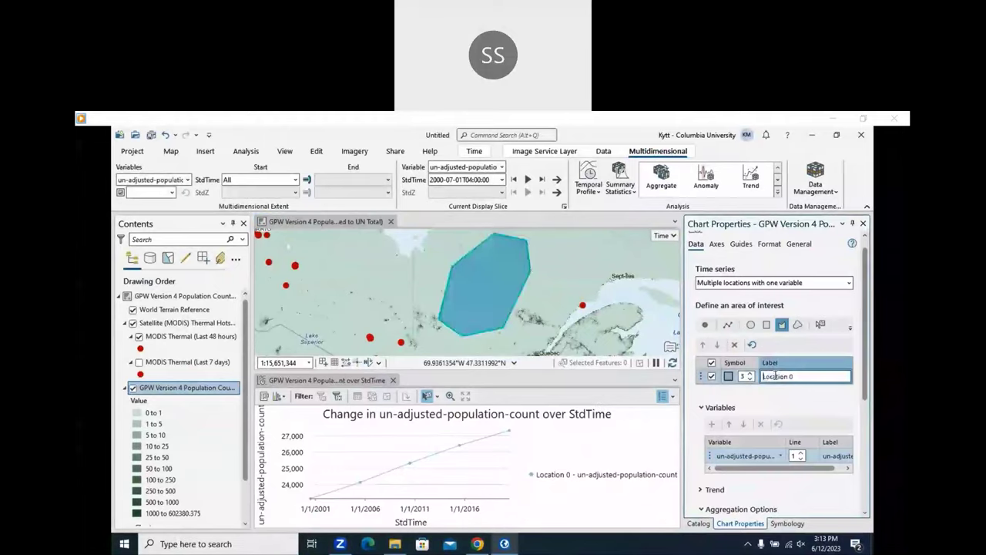
pyautogui.click(775, 378)
pyautogui.write('W')
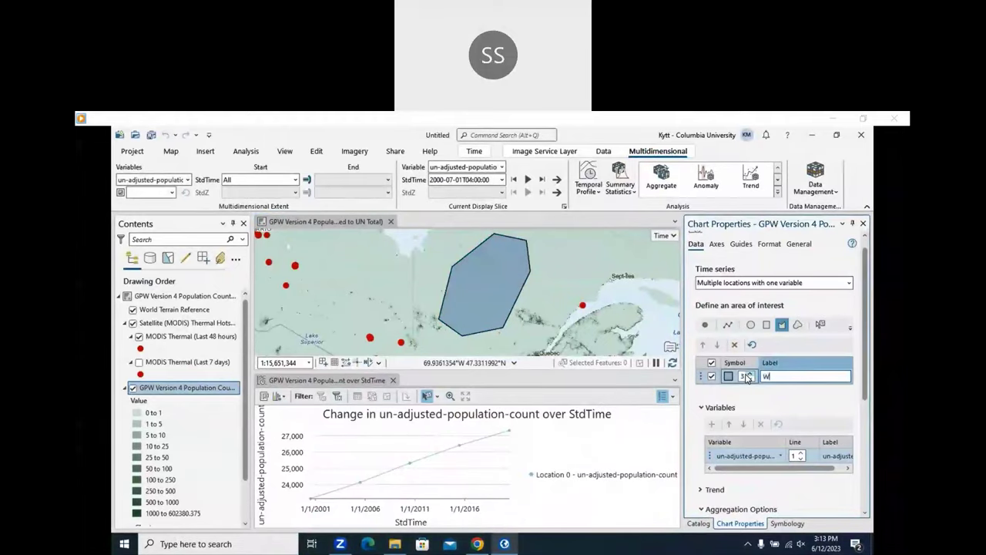
pyautogui.write('ildfires in ')
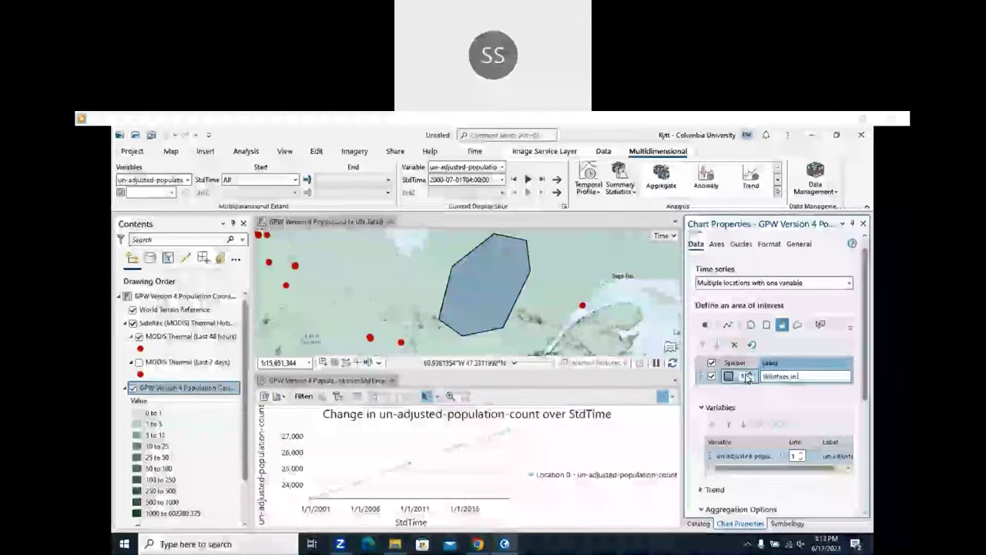
pyautogui.write('Canada,')
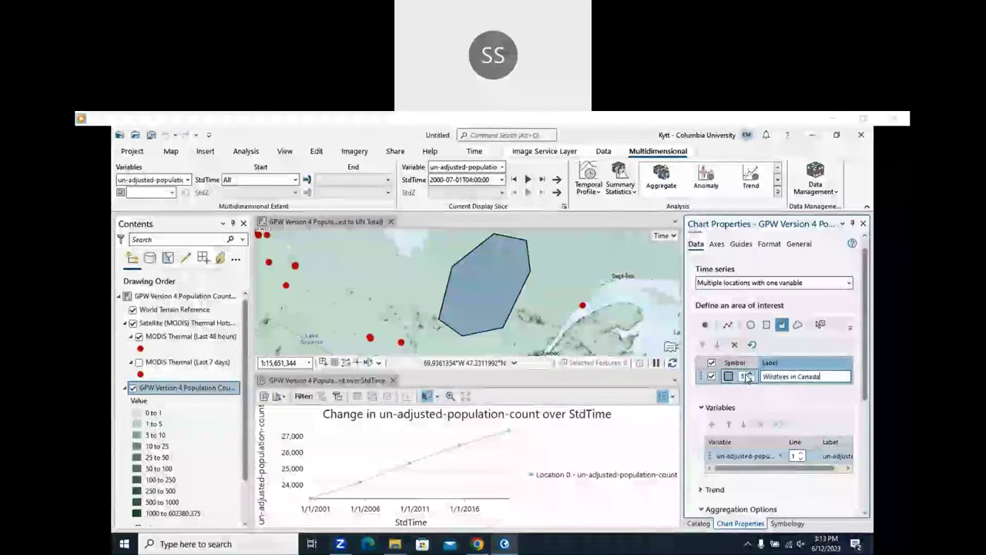
# Pan and zoom the map from Quebec to the New York City and Long Island area
pyautogui.click(173, 152)
pyautogui.click(203, 177)
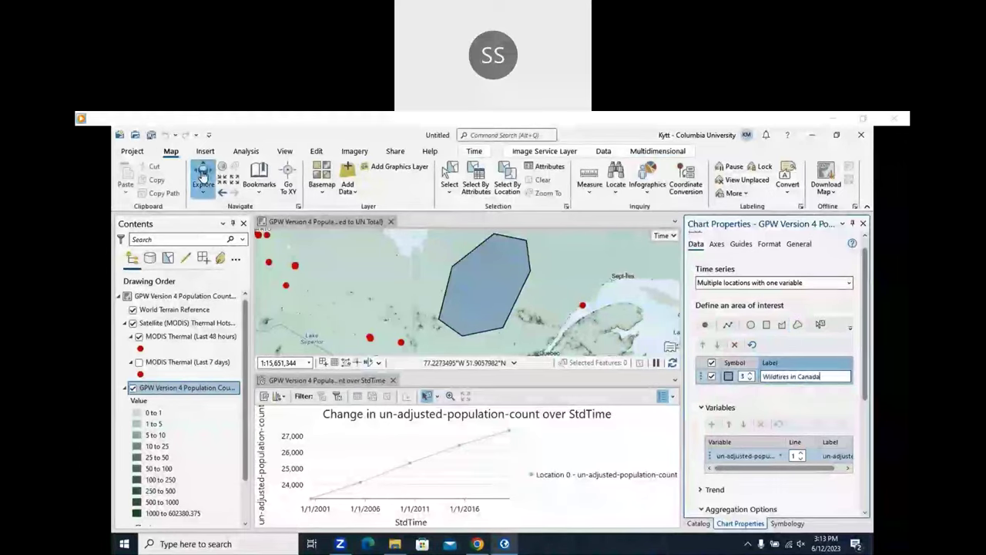
pyautogui.moveTo(408, 268); pyautogui.dragTo(400, 236)
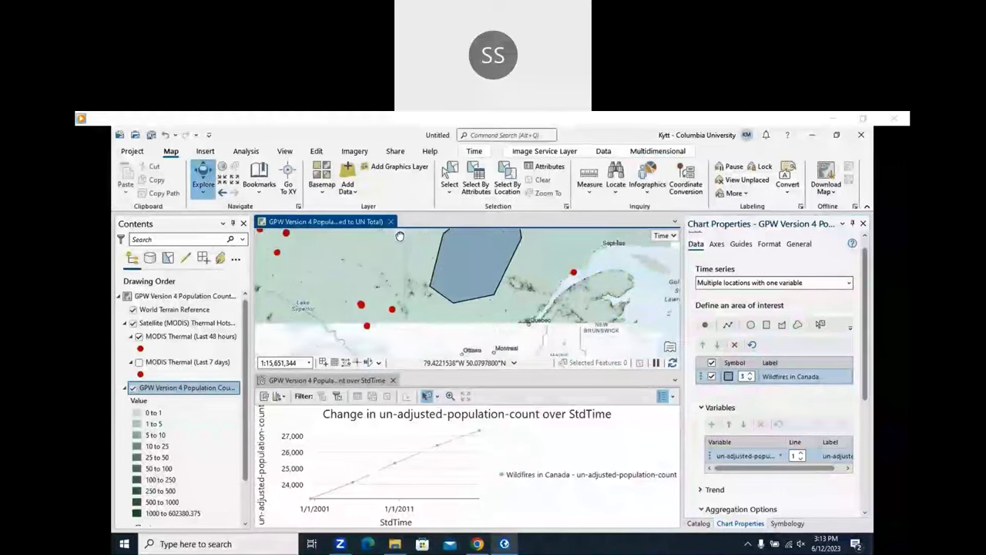
pyautogui.moveTo(479, 339); pyautogui.dragTo(487, 239)
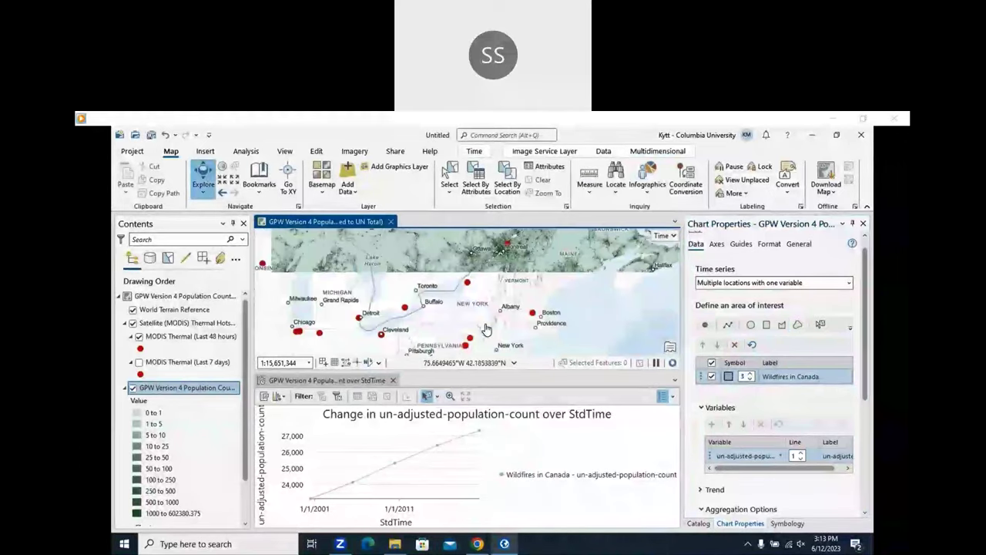
pyautogui.moveTo(485, 330); pyautogui.dragTo(487, 307)
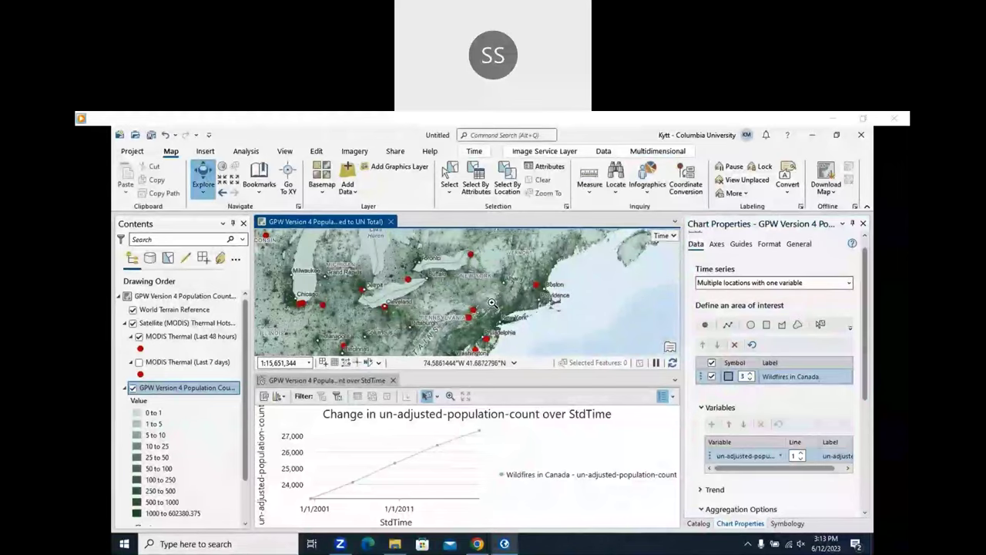
pyautogui.scroll(4, 511, 336)
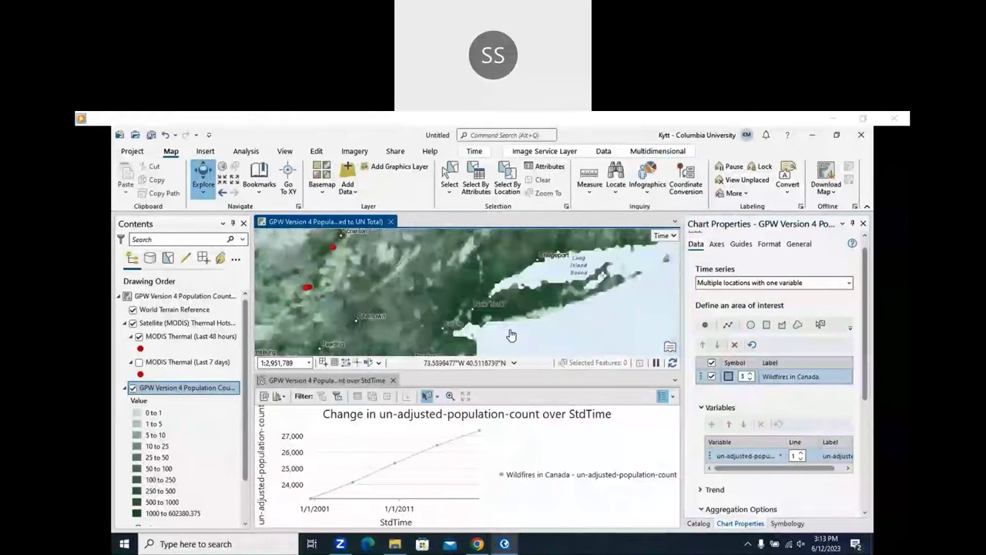
pyautogui.click(781, 324)
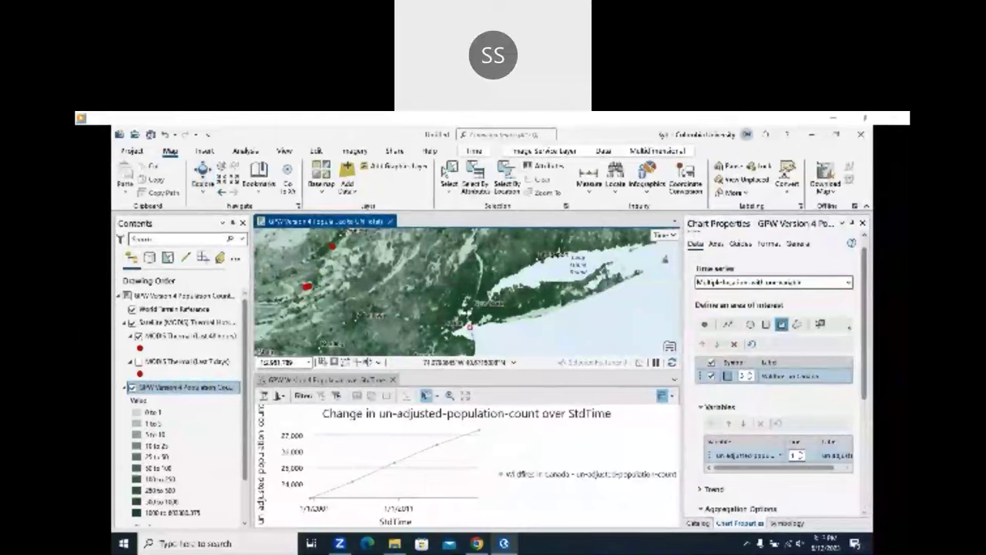
# Draw a polygon area of interest around Manhattan
pyautogui.click(482, 276)
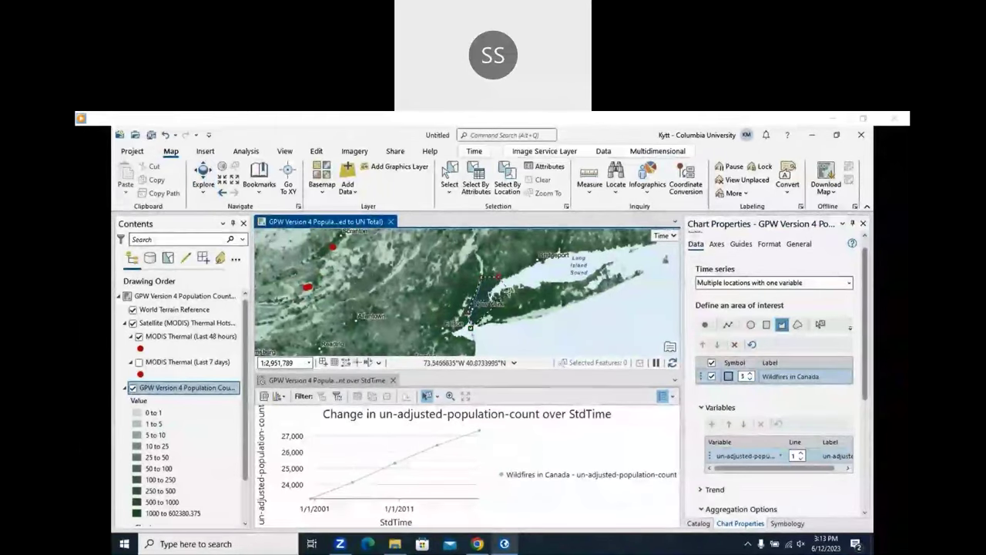
pyautogui.click(509, 291)
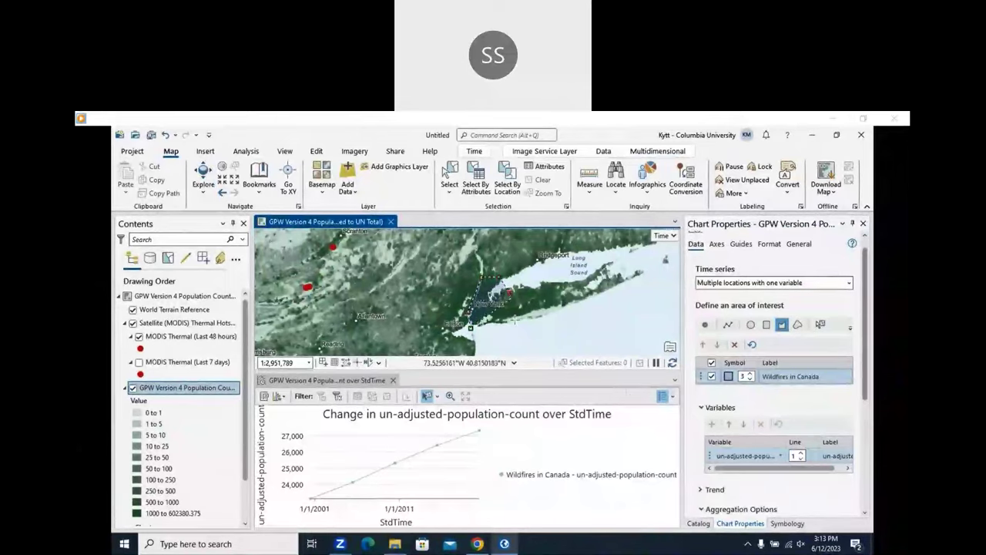
pyautogui.doubleClick(512, 329)
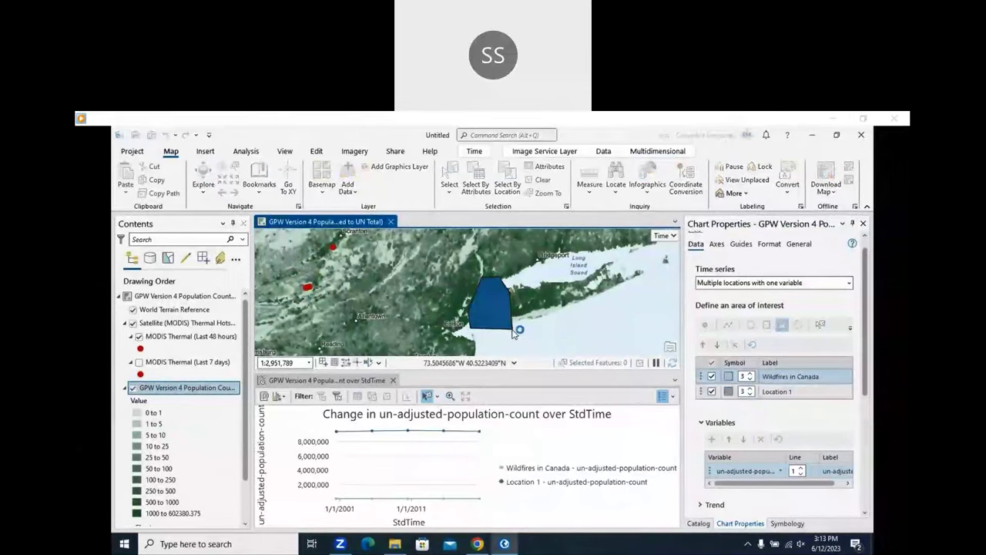
# Hide the Wildfires in Canada series and rename Location 1 to 'Air Quality in NYC'
pyautogui.click(713, 376)
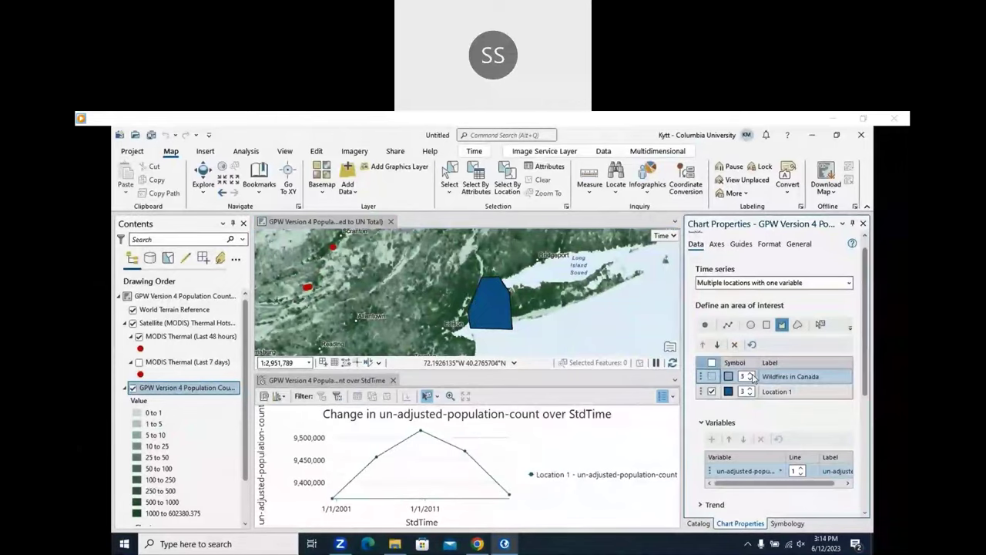
pyautogui.doubleClick(788, 392)
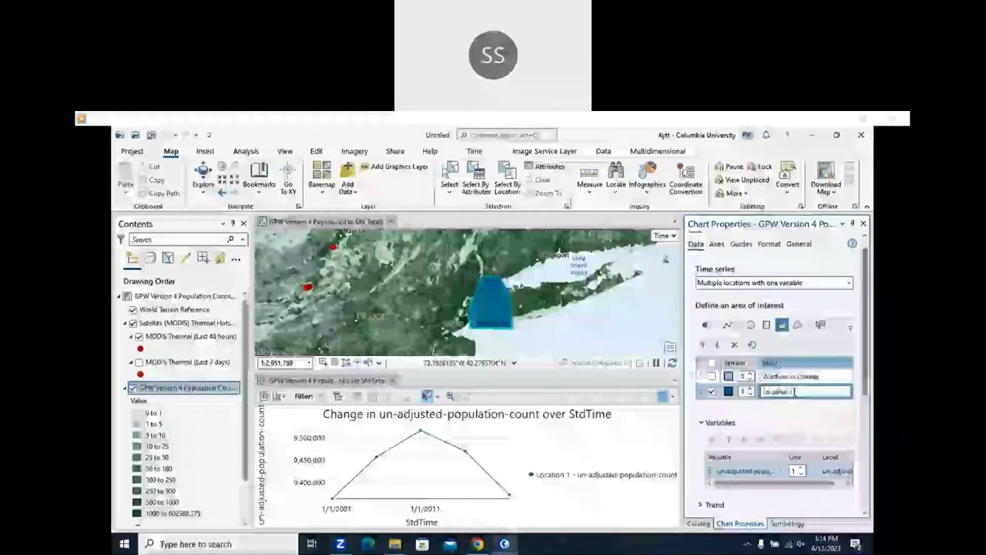
pyautogui.press('BackSpace')
pyautogui.write('Air Quality in N')
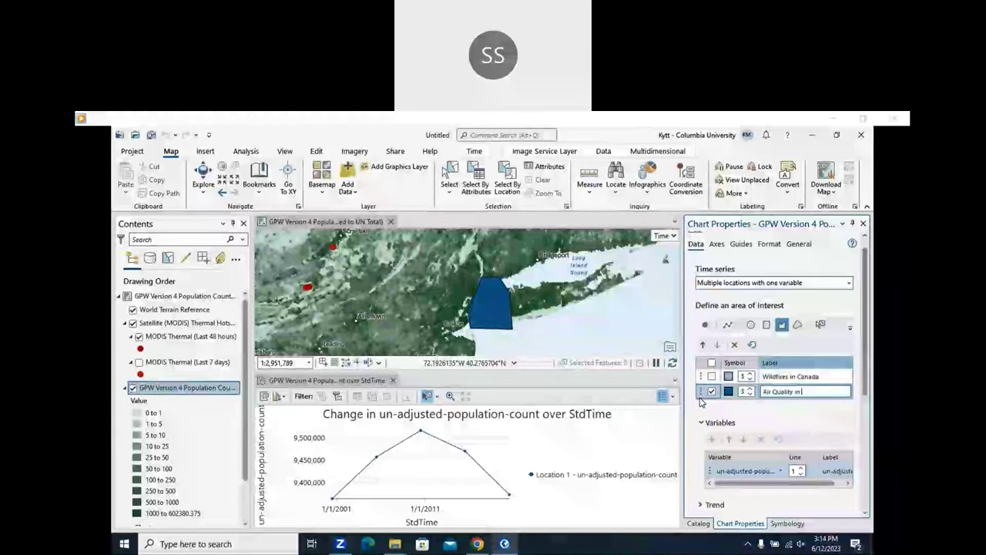
pyautogui.write('YC')
pyautogui.press('Return')
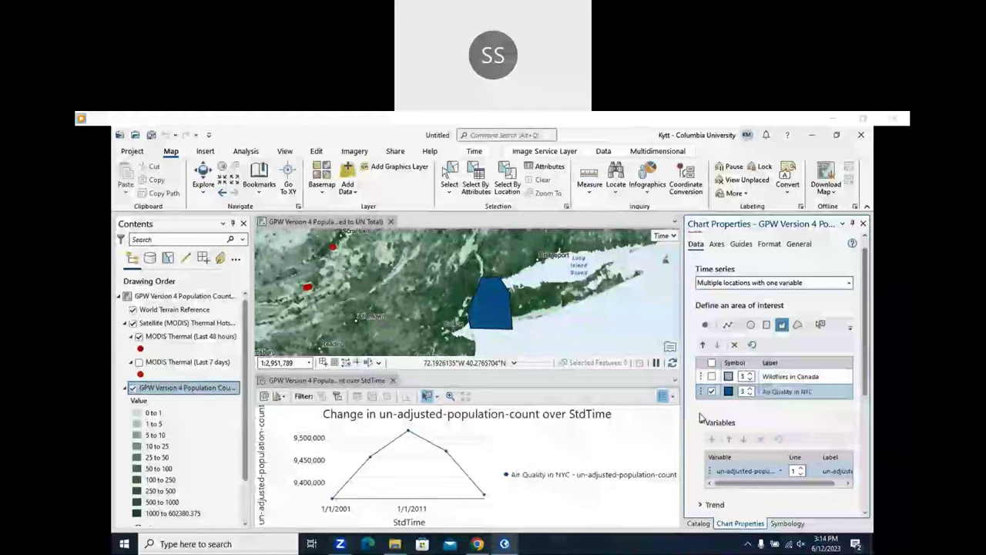
# Add a red linear trend line to the Air Quality in NYC chart
pyautogui.scroll(-2, 700, 417)
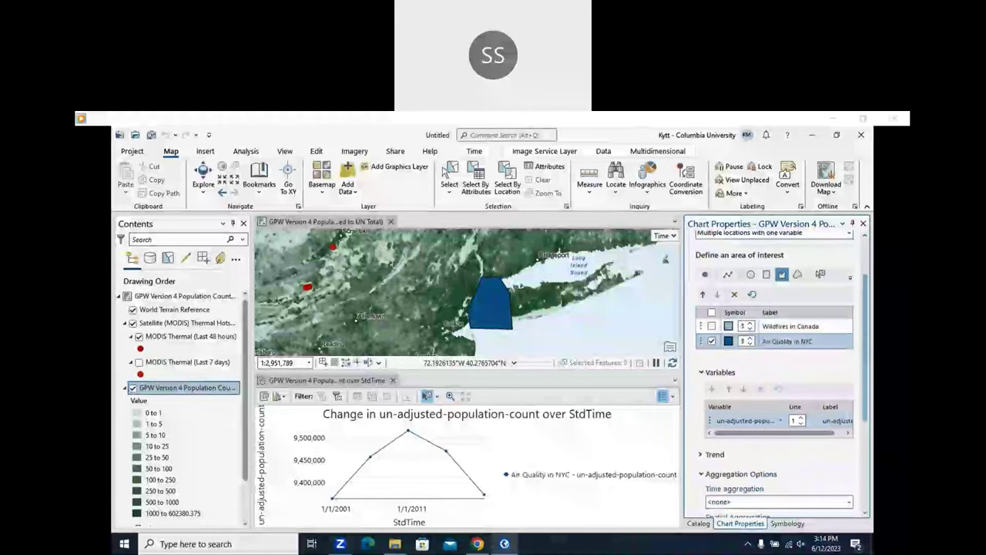
pyautogui.scroll(-3, 709, 393)
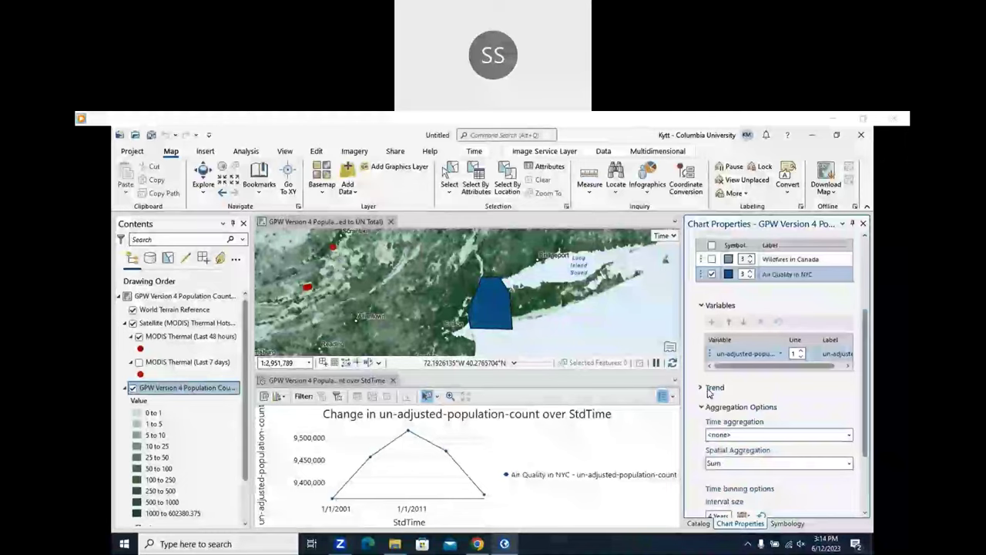
pyautogui.click(710, 389)
pyautogui.click(770, 425)
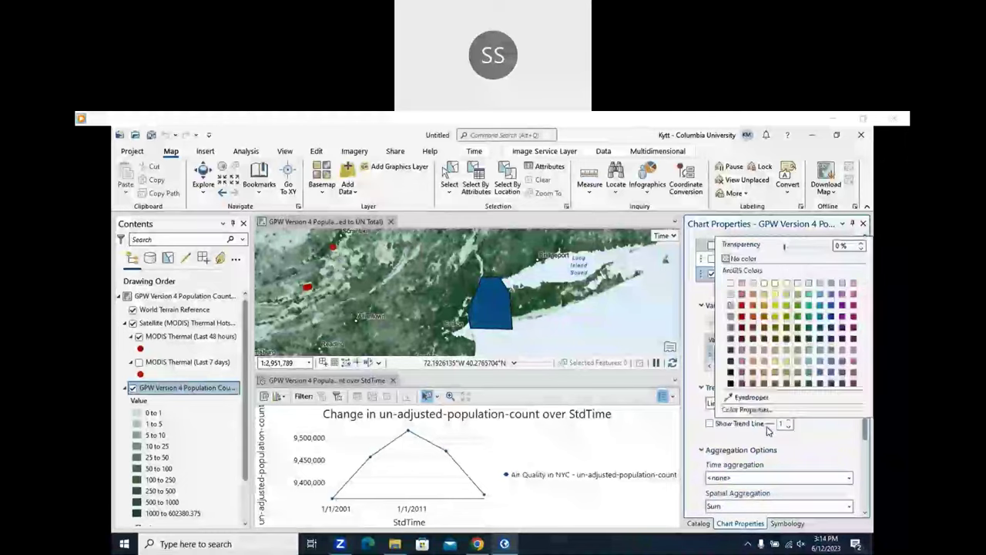
pyautogui.click(735, 361)
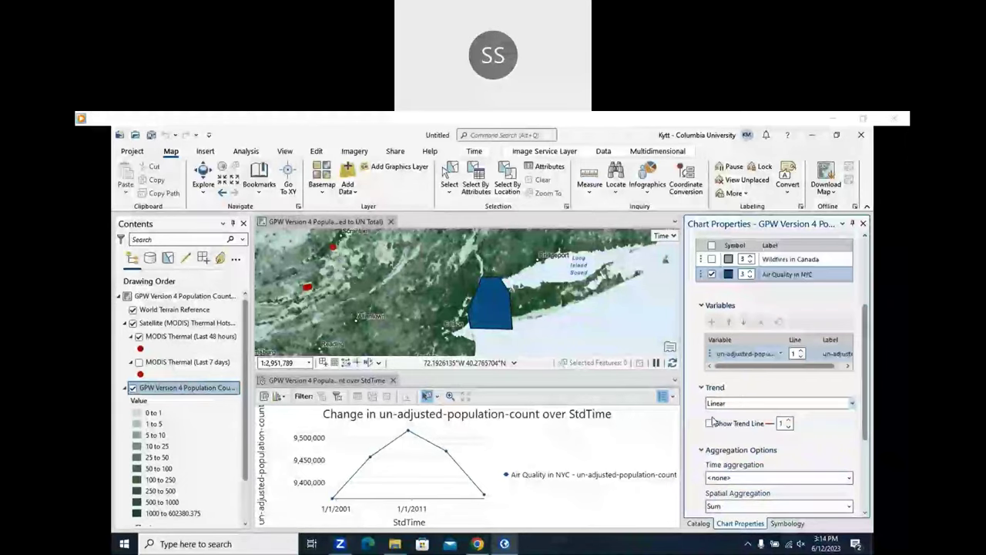
pyautogui.click(710, 424)
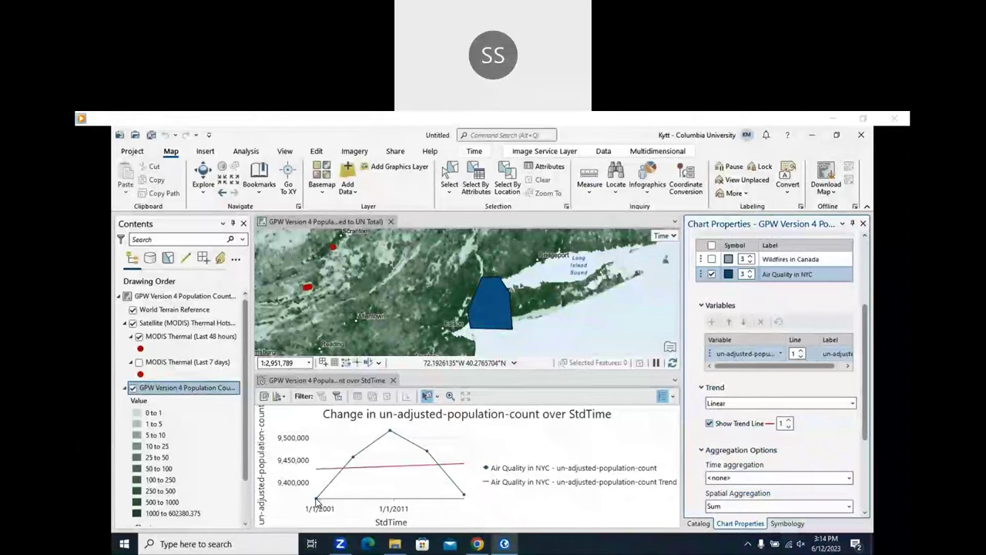
# Switch back to the PowerPoint webinar slides
pyautogui.moveTo(316, 499)
pyautogui.moveTo(465, 497)
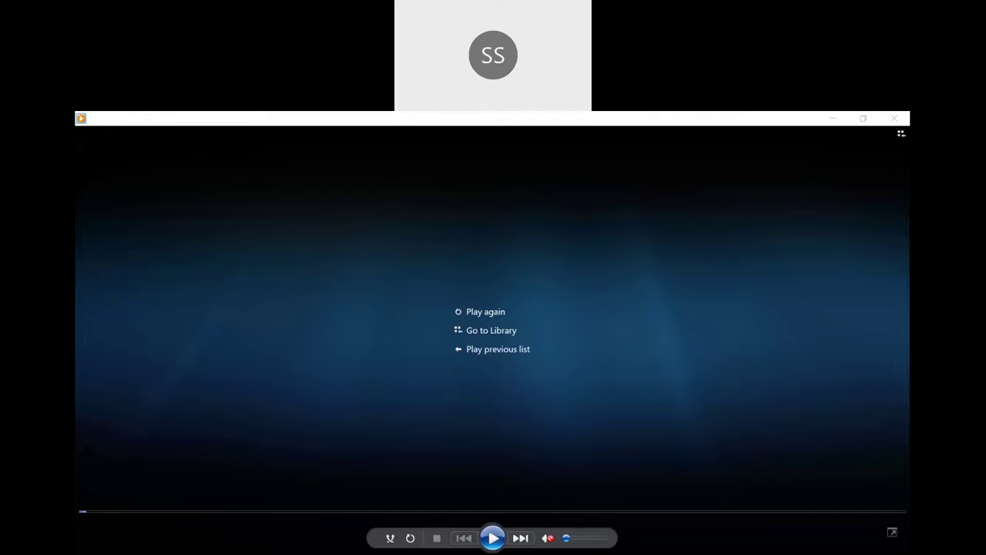
pyautogui.hotkey('alt', 'Tab')
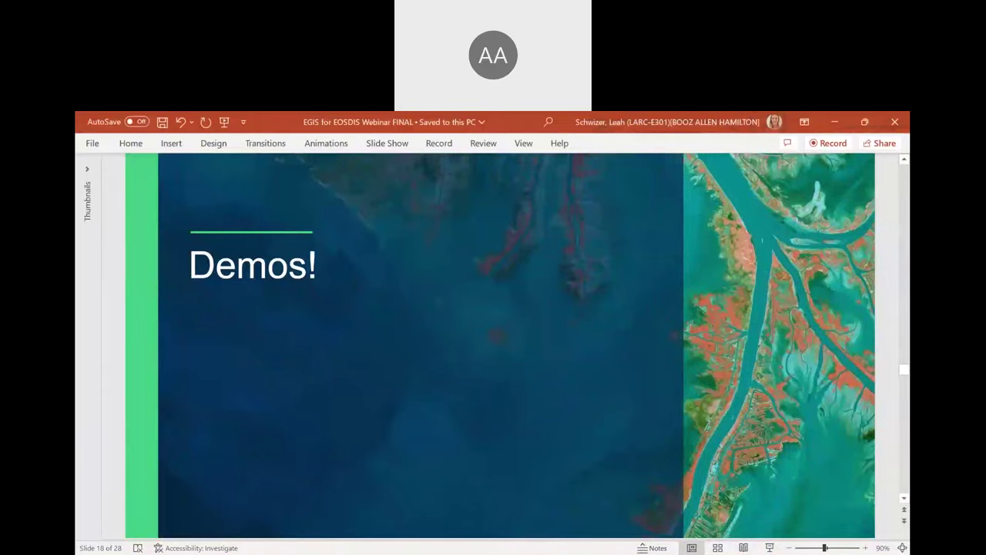
# Switch to the 3_GESDISC_Demo video showing the Earthdata GIS precipitation item page
pyautogui.hotkey('alt', 'Tab')
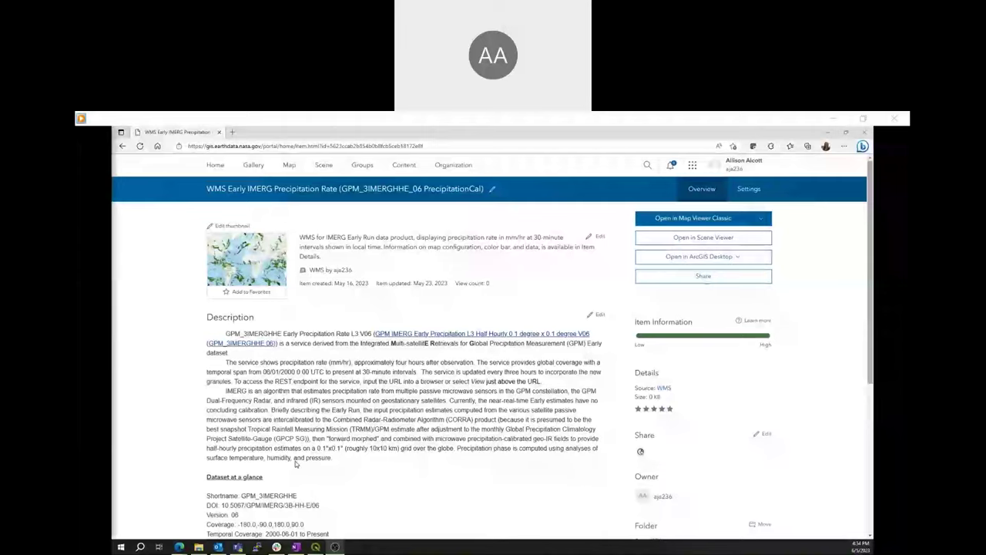
# Start playback of the 3_GESDISC_Demo video
pyautogui.moveTo(493, 538)
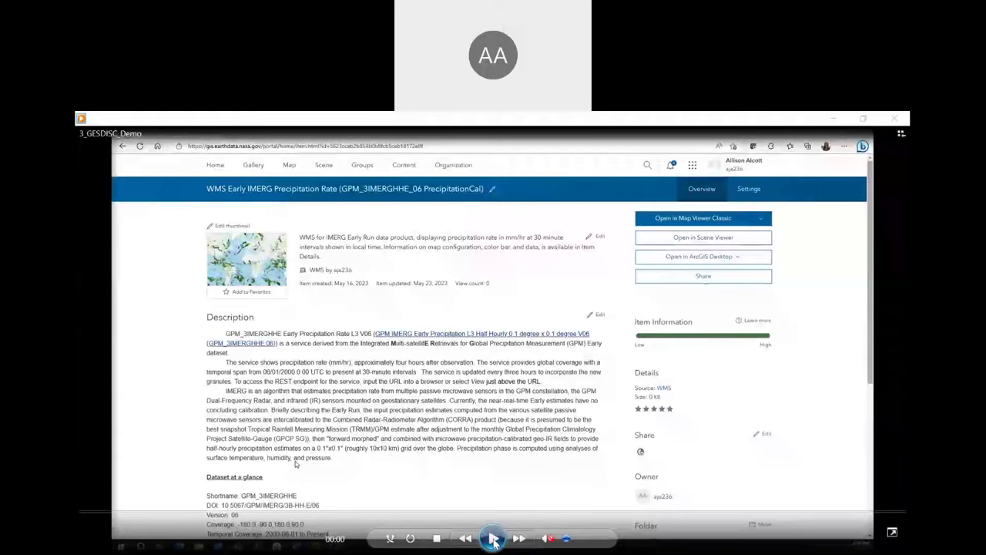
pyautogui.click(494, 540)
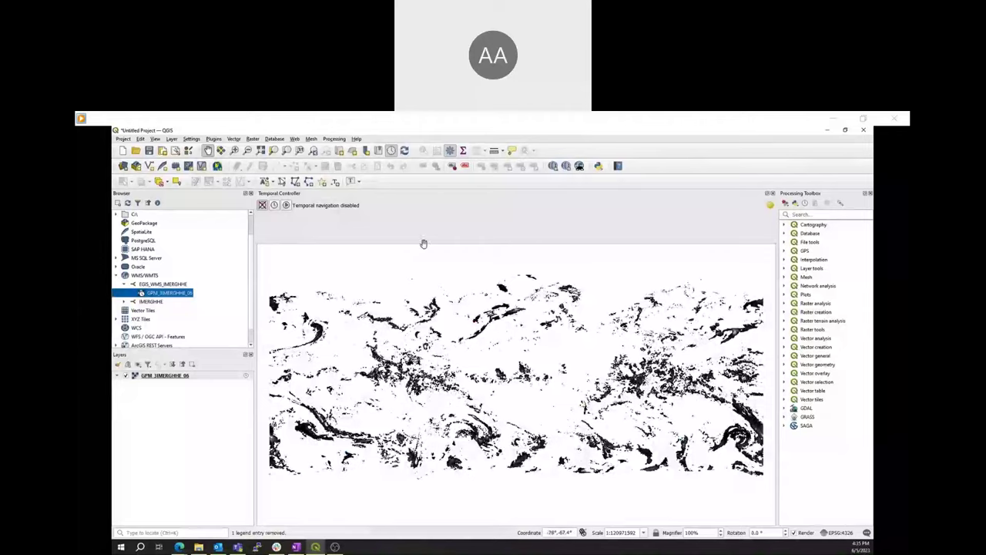
# Add the ESRI World Topo basemap through the QuickMapServices search
pyautogui.click(295, 139)
pyautogui.moveTo(319, 157)
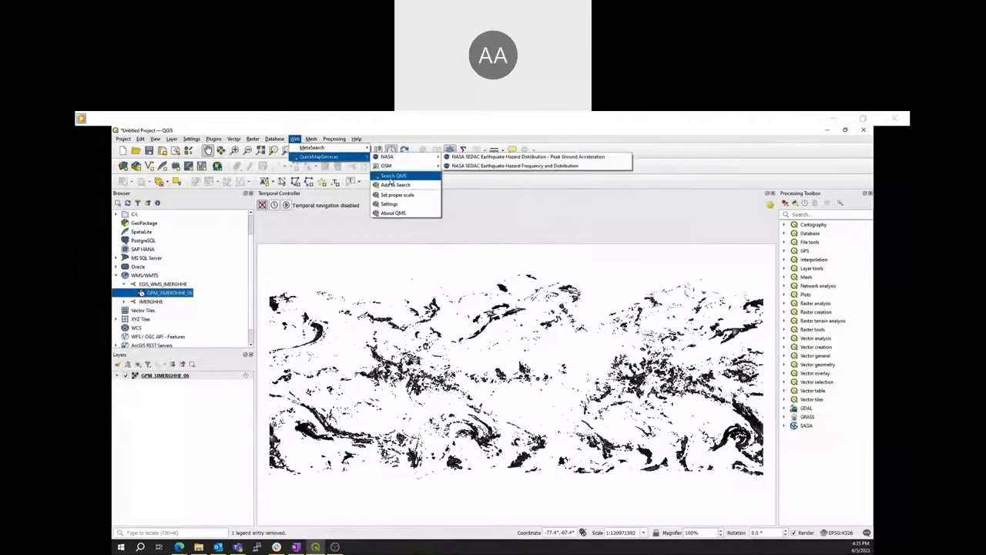
pyautogui.click(391, 176)
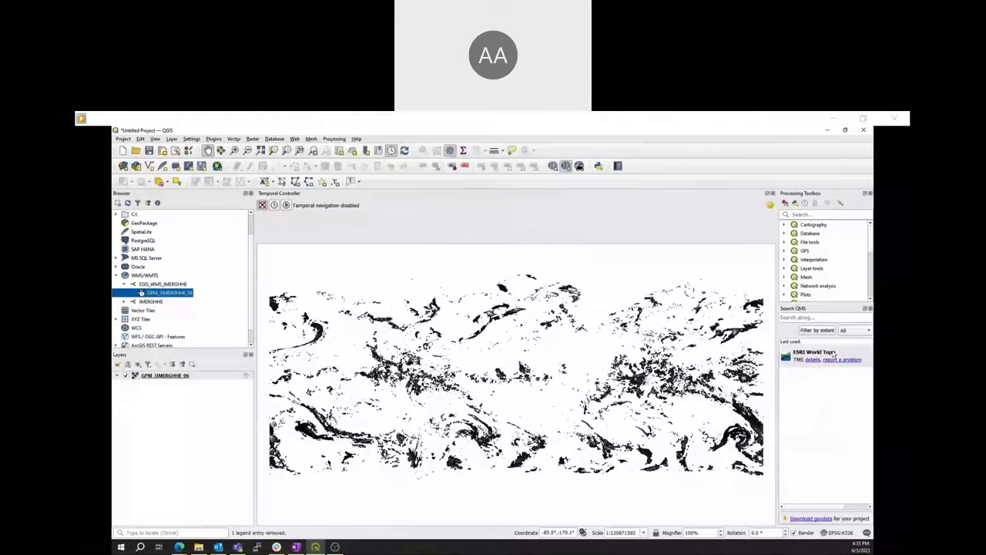
pyautogui.click(834, 353)
pyautogui.click(838, 353)
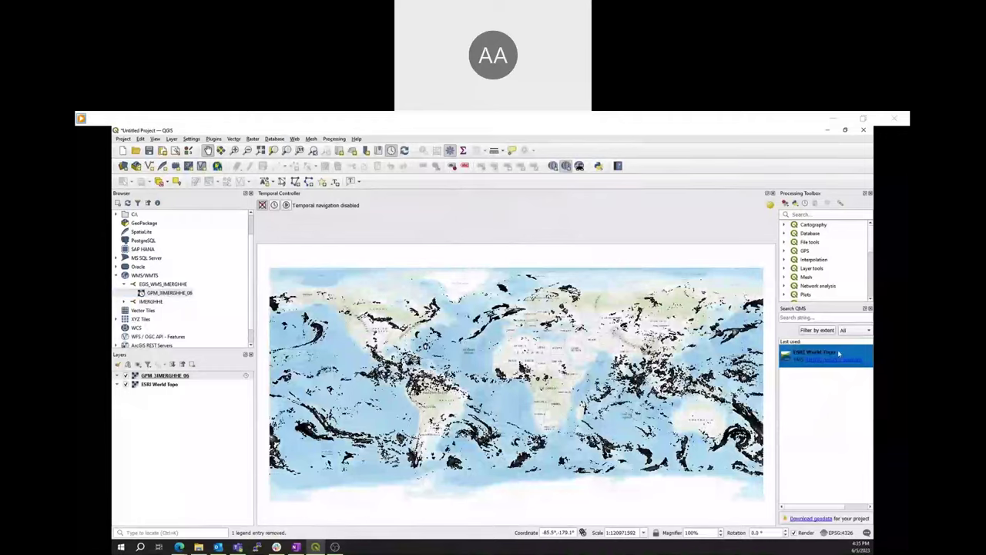
# Zoom the map in on the Gulf of Mexico and turn on animated time navigation
pyautogui.scroll(2, 391, 360)
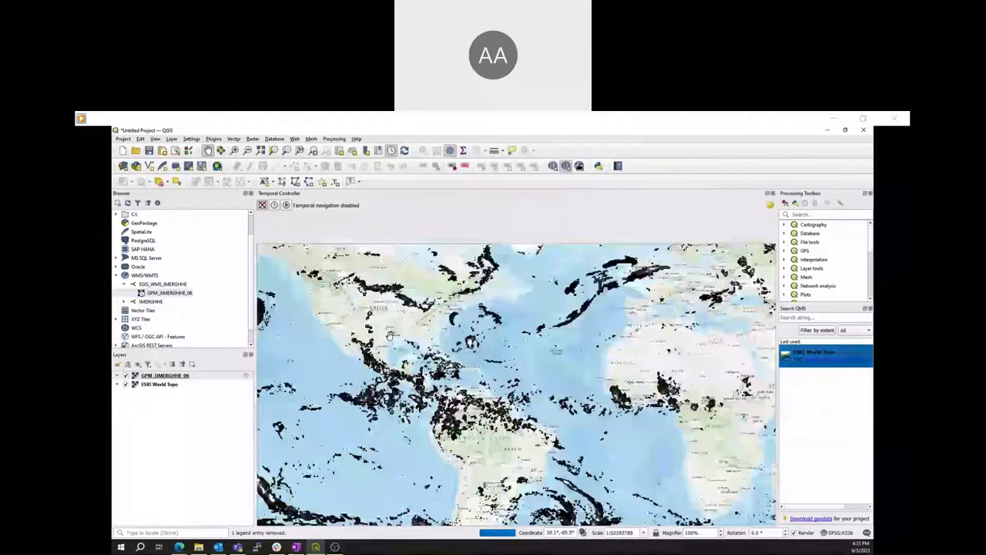
pyautogui.scroll(2, 391, 336)
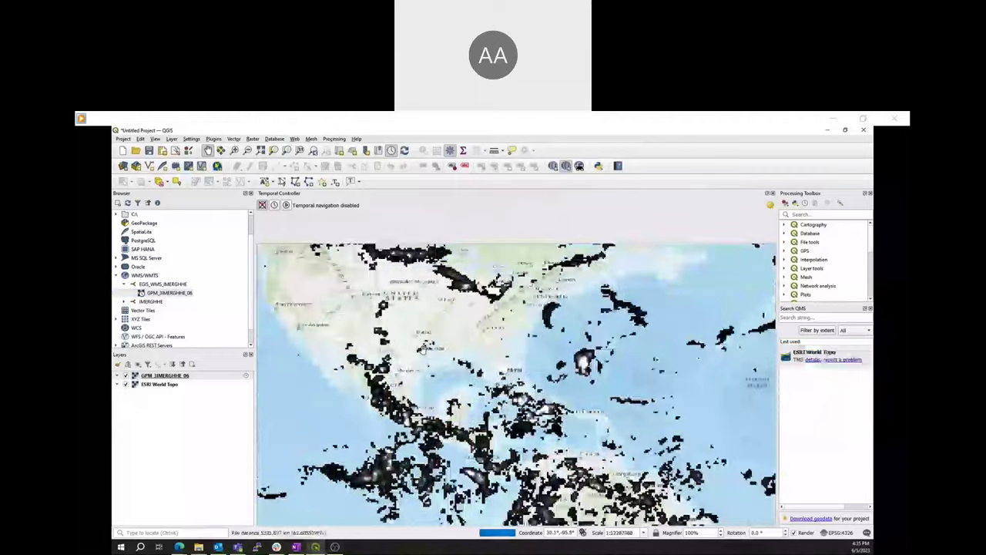
pyautogui.moveTo(422, 349); pyautogui.dragTo(456, 356)
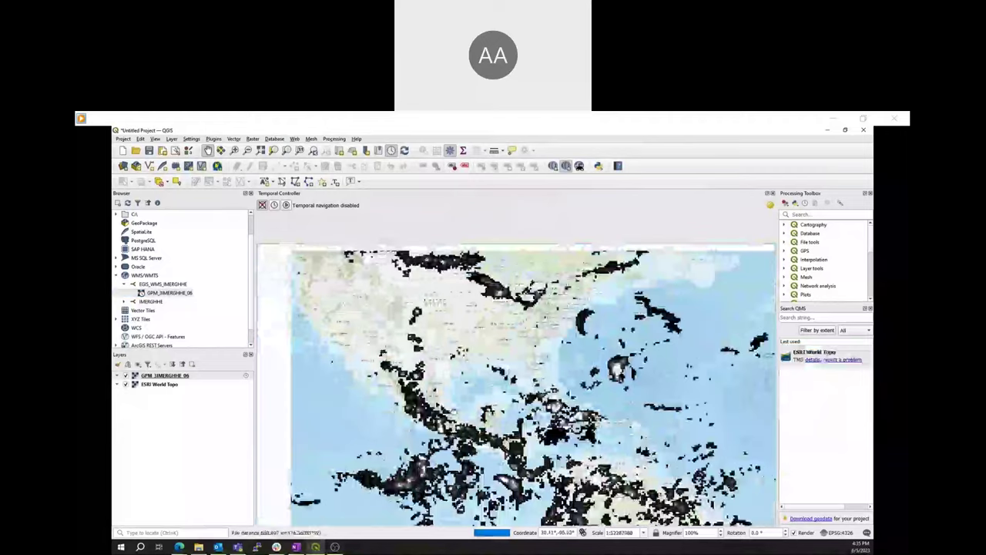
pyautogui.click(286, 204)
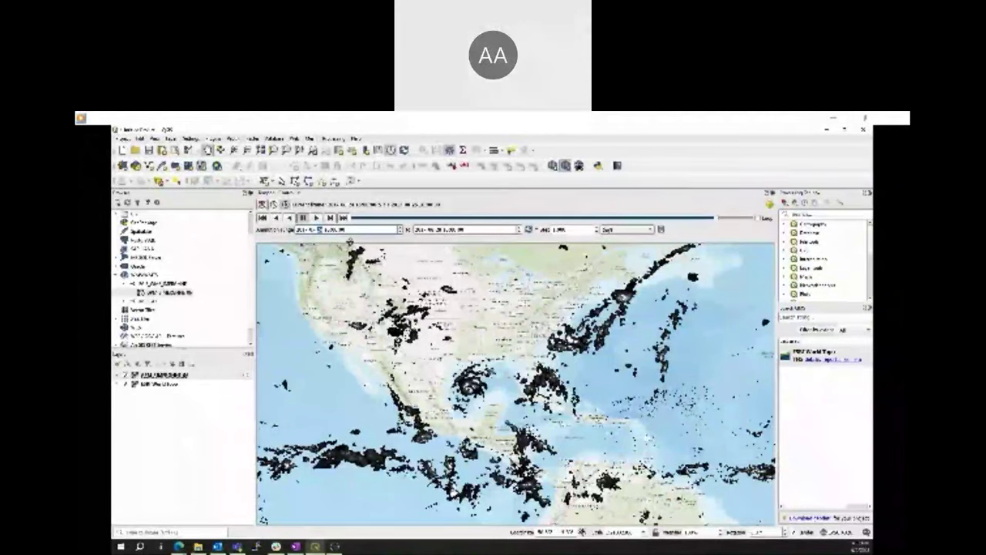
# Set the Temporal Controller start month to 08 and play the precipitation animation
pyautogui.moveTo(896, 461)
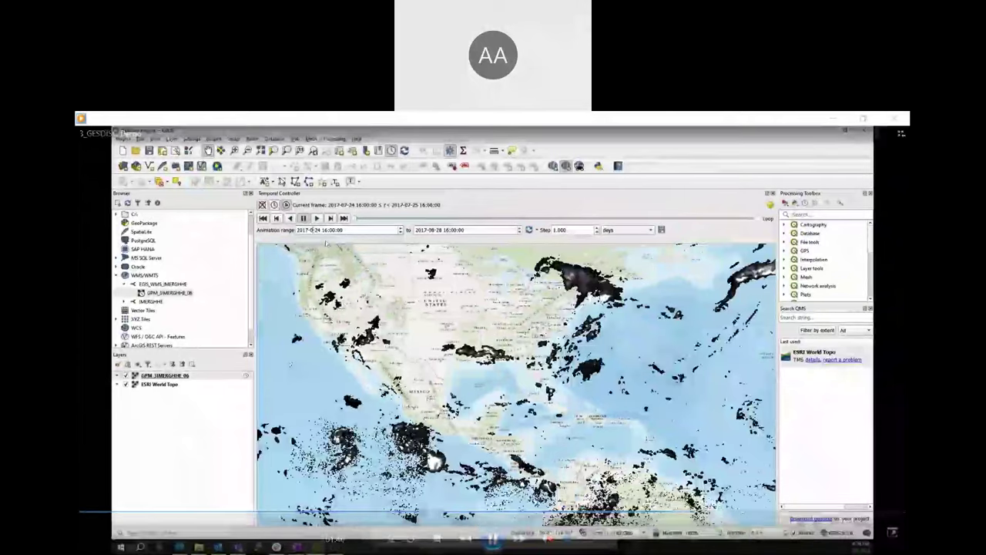
pyautogui.press('Up')
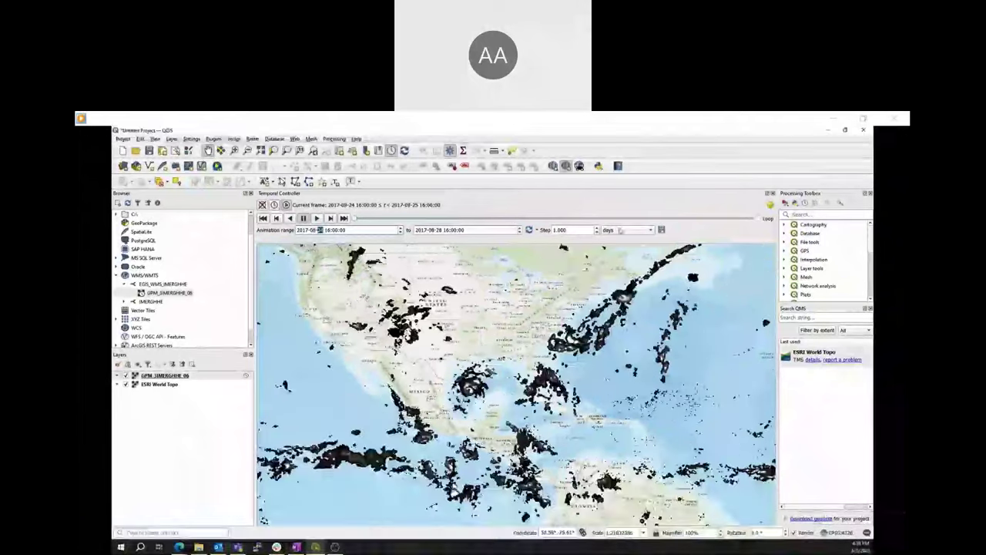
pyautogui.click(620, 230)
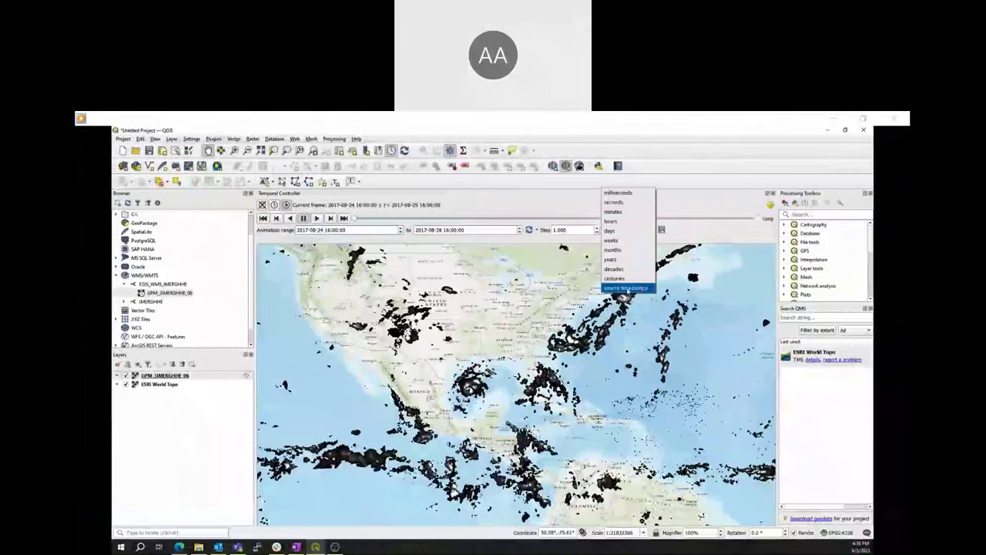
pyautogui.press('Escape')
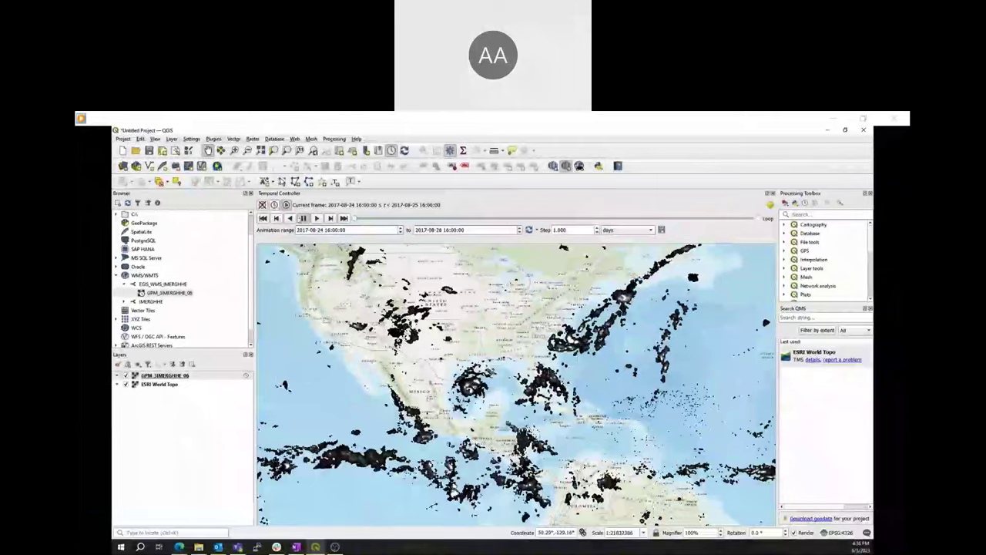
pyautogui.click(318, 219)
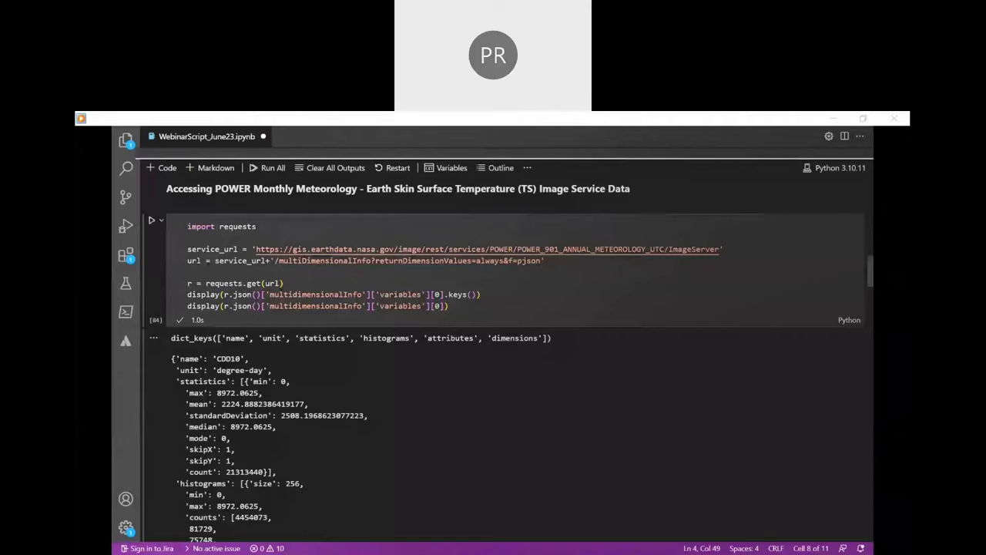
pyautogui.click(324, 399)
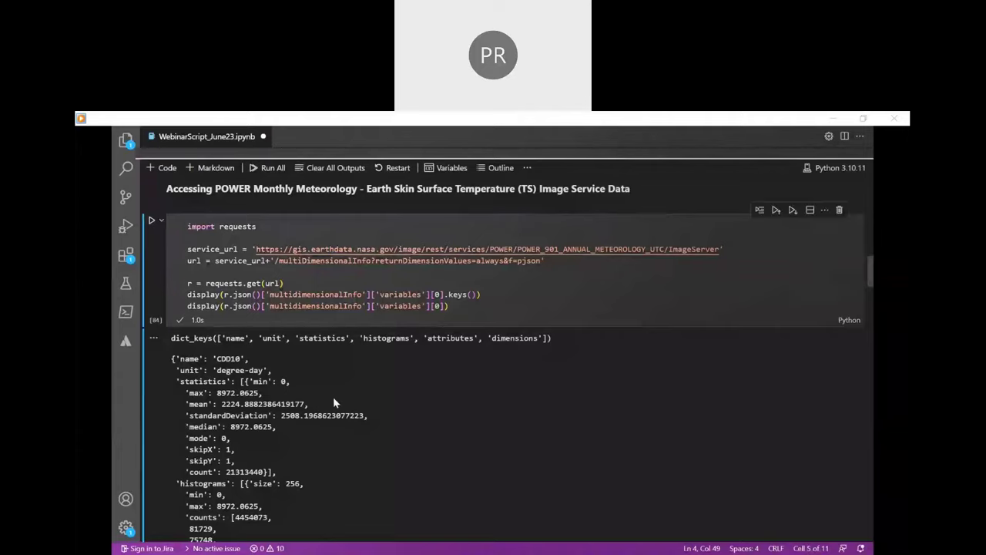
pyautogui.scroll(-10, 333, 396)
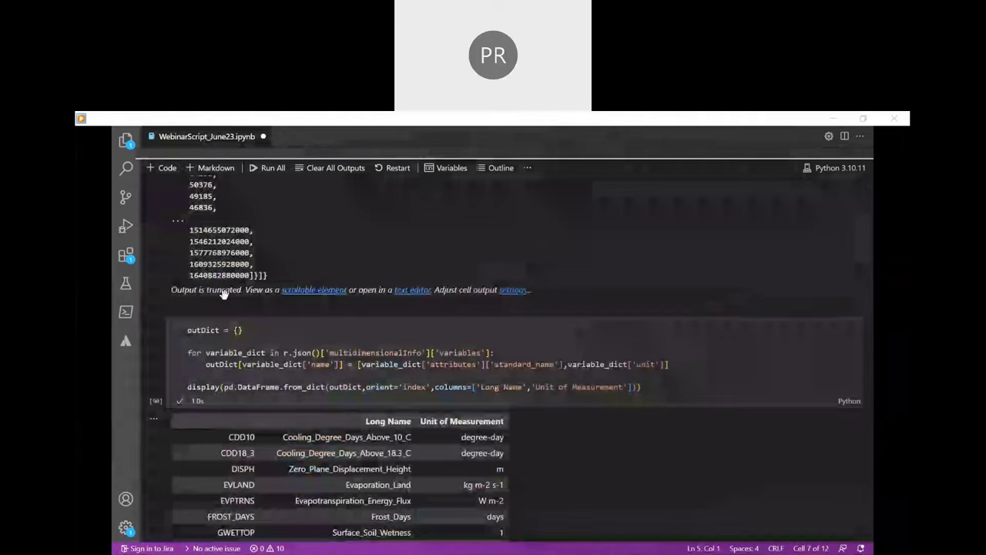
pyautogui.scroll(-3, 223, 289)
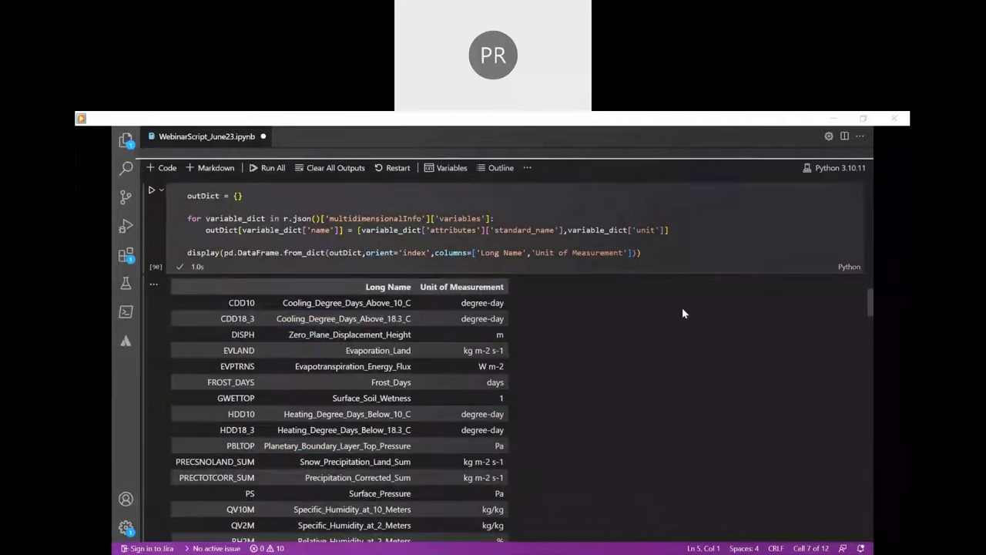
pyautogui.scroll(-5, 683, 310)
pyautogui.scroll(-2, 682, 313)
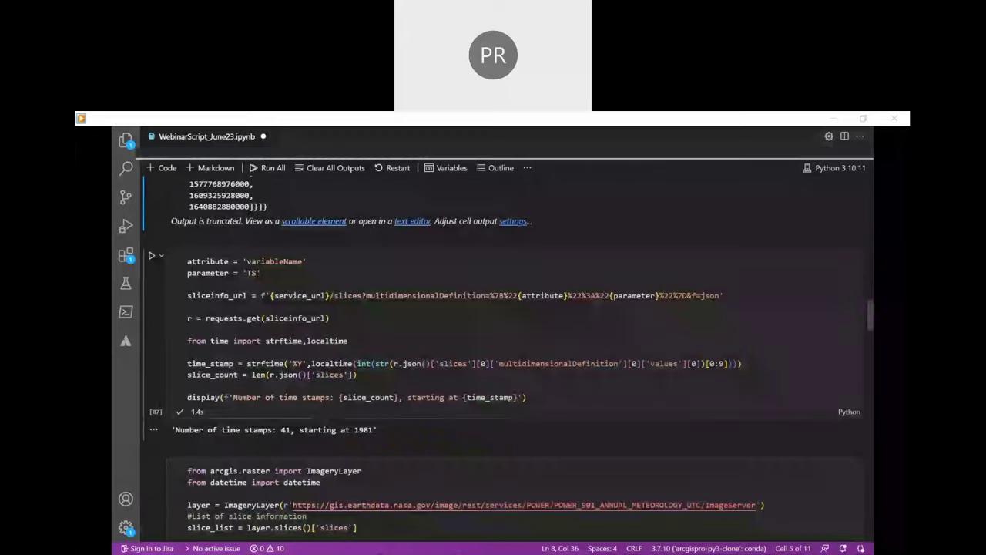
pyautogui.moveTo(325, 295); pyautogui.dragTo(273, 296)
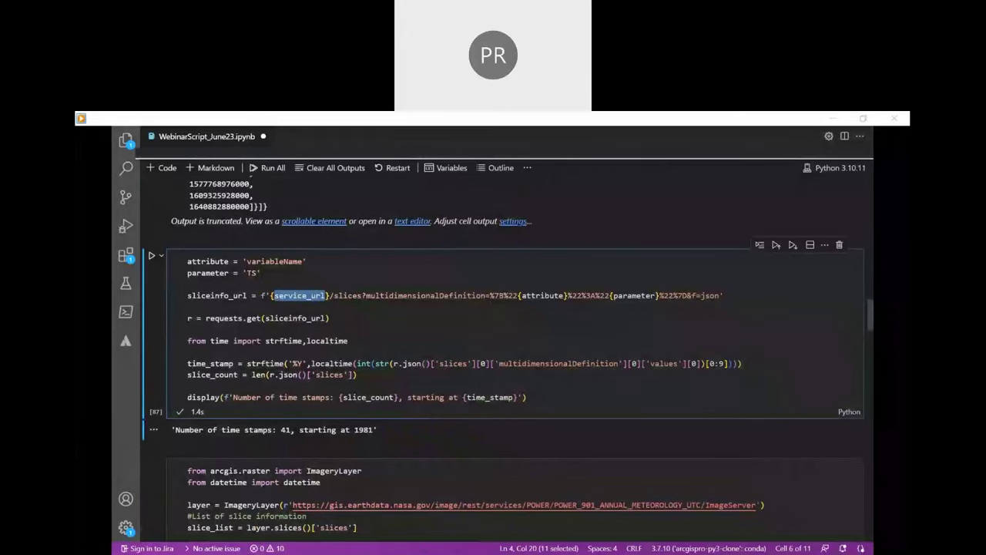
pyautogui.click(521, 295)
pyautogui.moveTo(521, 296); pyautogui.dragTo(565, 295)
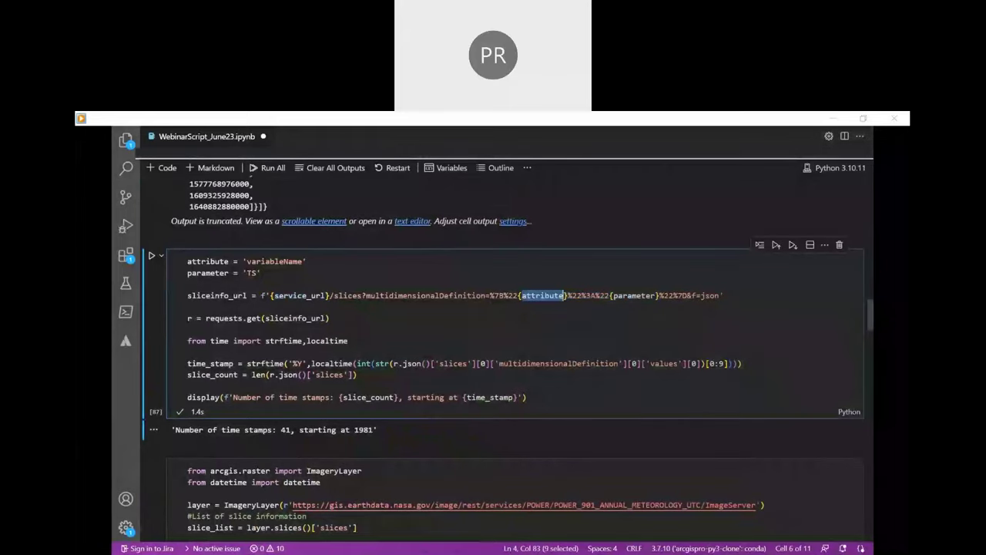
pyautogui.doubleClick(634, 295)
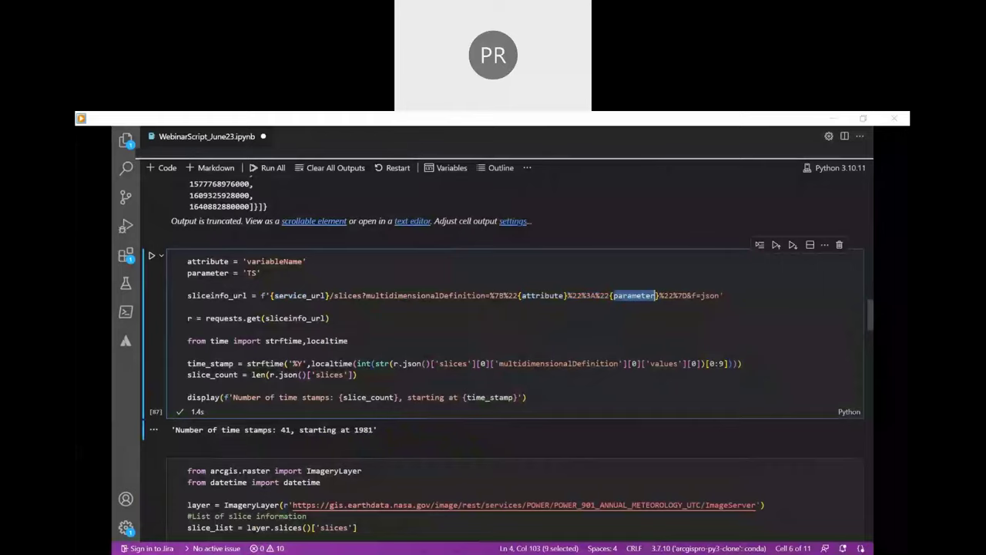
pyautogui.click(189, 307)
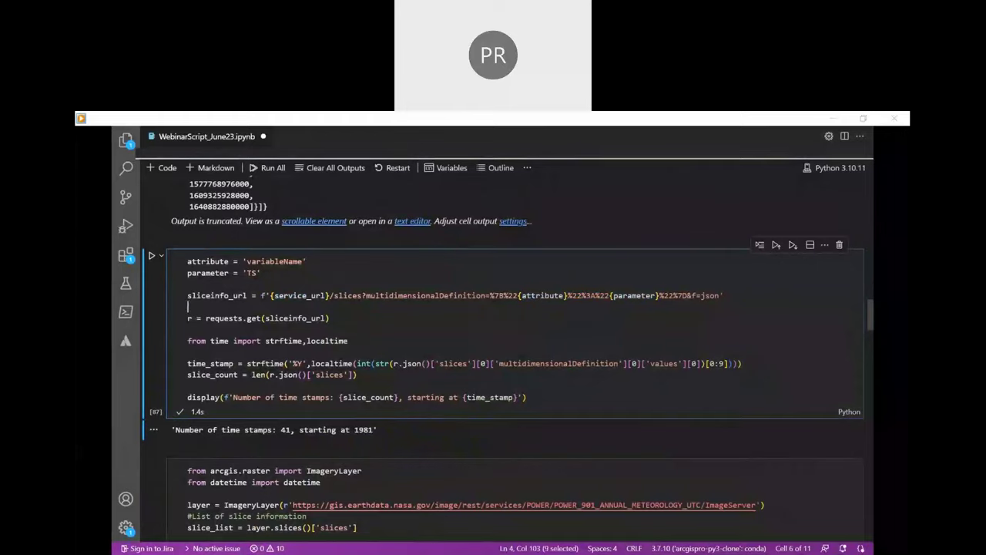
pyautogui.scroll(-6, 501, 347)
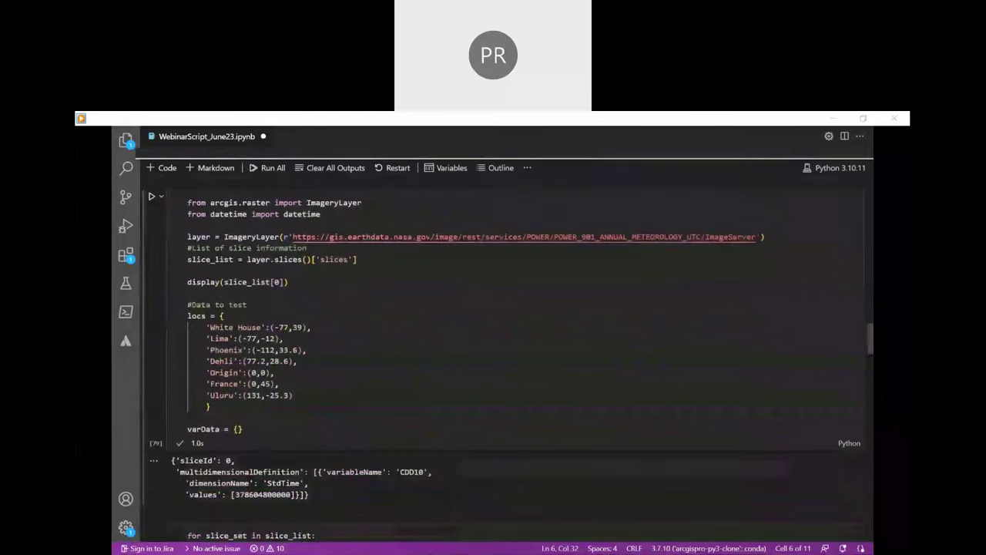
pyautogui.scroll(1, 501, 347)
pyautogui.scroll(-1, 501, 347)
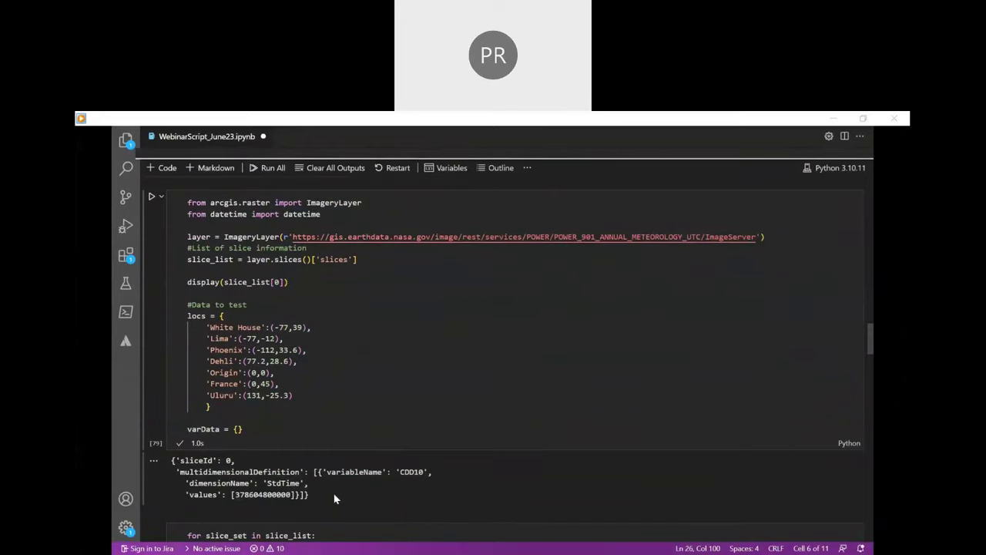
pyautogui.scroll(-8, 334, 498)
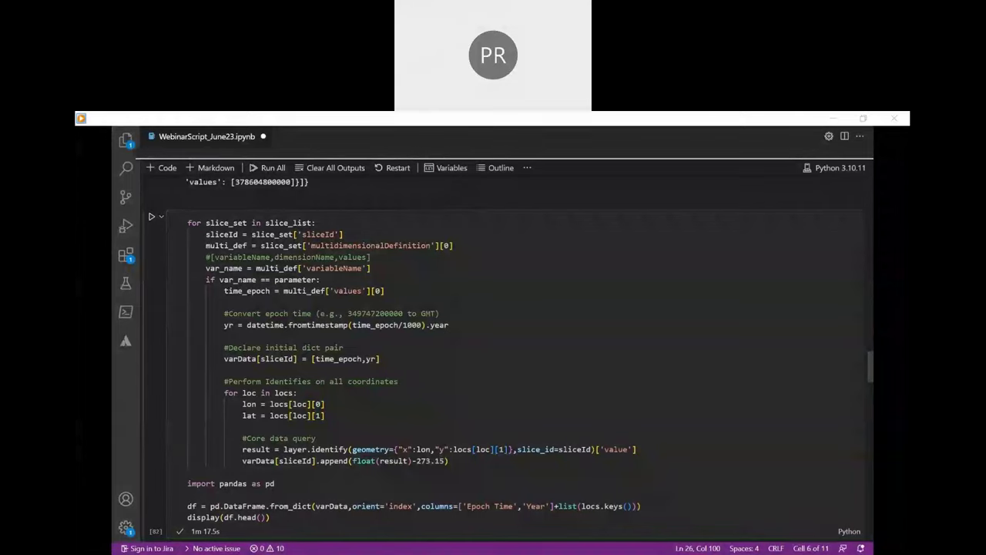
pyautogui.moveTo(636, 450); pyautogui.dragTo(242, 449)
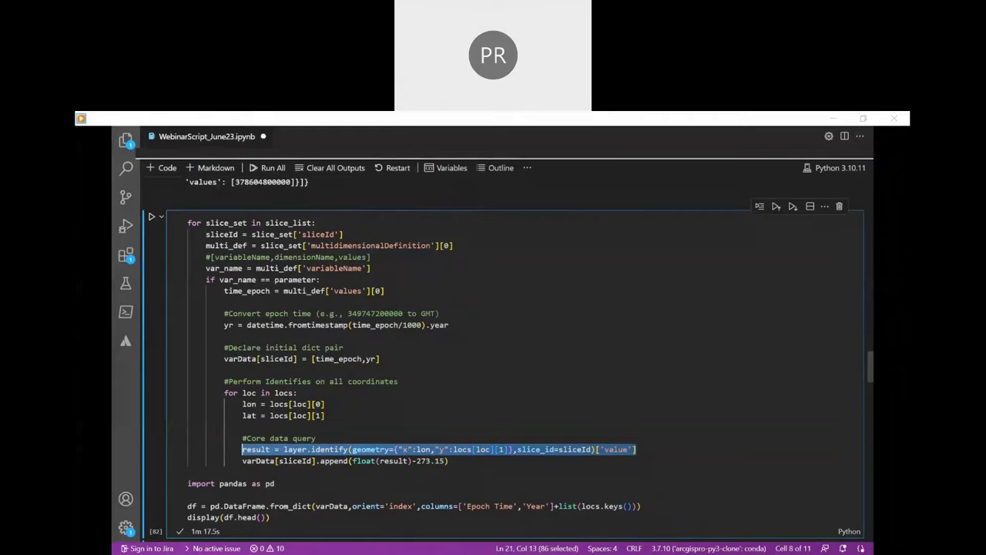
pyautogui.scroll(-1, 502, 359)
pyautogui.click(275, 438)
# Scroll past the DataFrame output to the seven-location annual surface temperature line chart
pyautogui.scroll(-2, 502, 358)
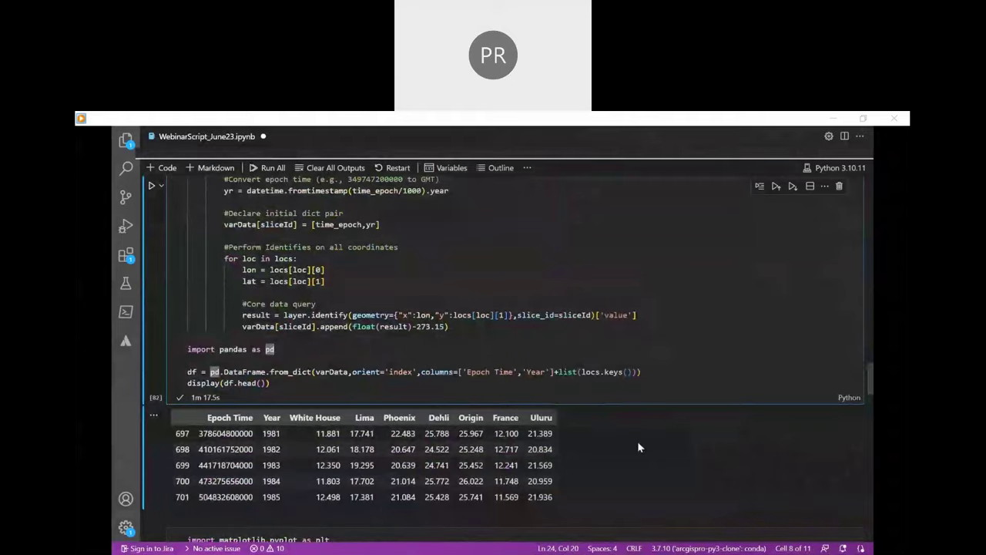
pyautogui.scroll(-5, 637, 447)
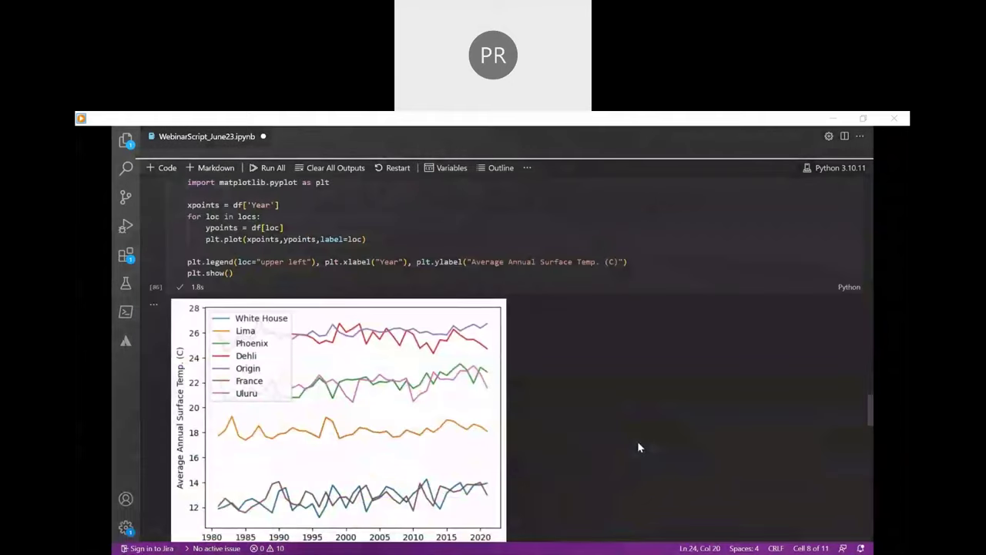
pyautogui.scroll(-1, 637, 447)
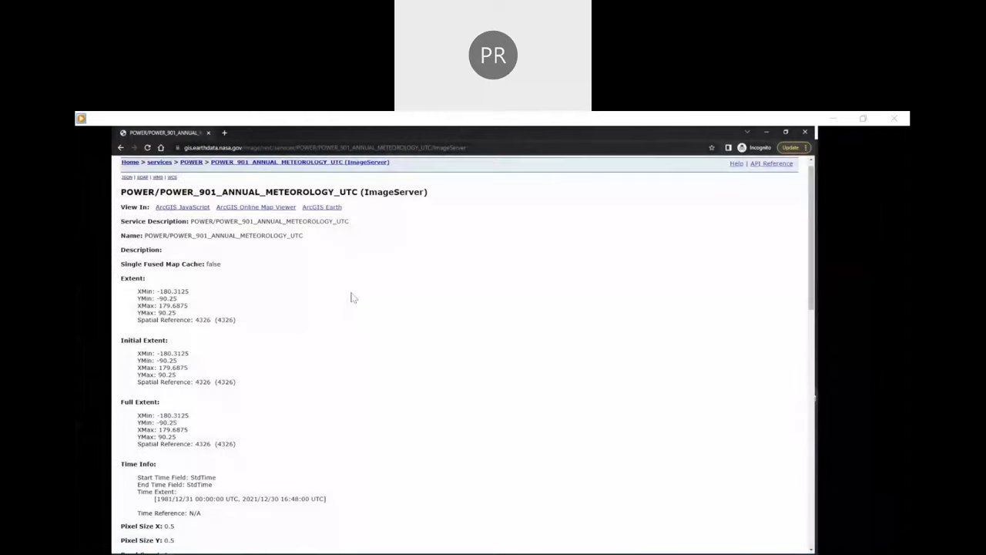
# Query the POWER annual meteorology service's slices for variable TS and select the query URL
pyautogui.scroll(-15, 350, 297)
pyautogui.click(504, 514)
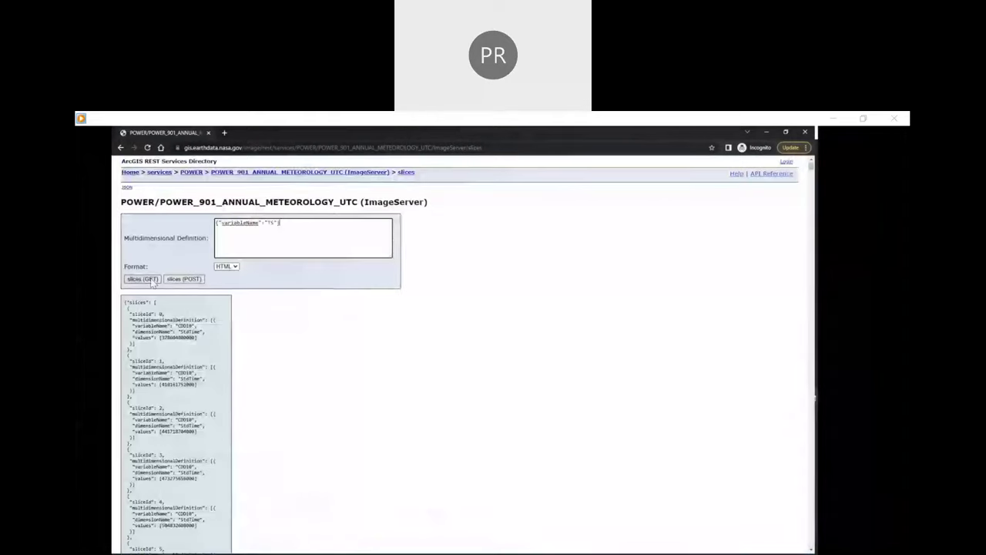
pyautogui.click(150, 278)
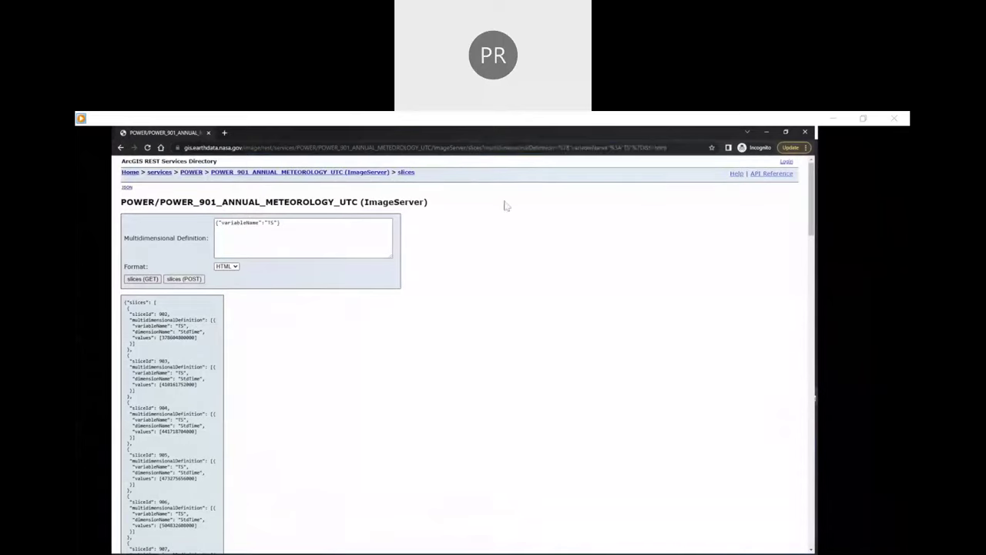
pyautogui.click(606, 147)
pyautogui.hotkey('ctrl', 'a')
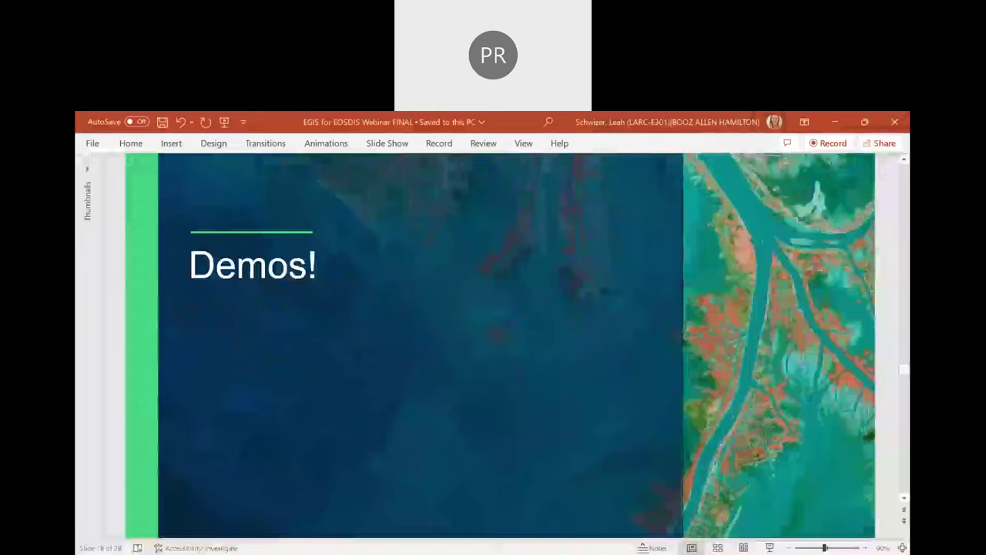
# Run the slide show from the Demos! slide and advance past Roadmap to the EGIS Roadmap slide
pyautogui.hotkey('shift', 'F5')
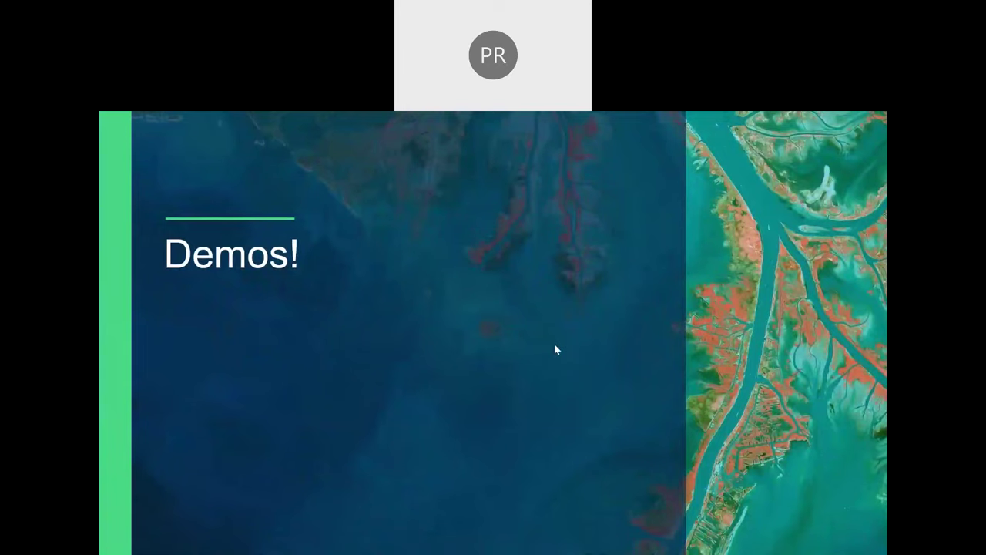
pyautogui.press('Right')
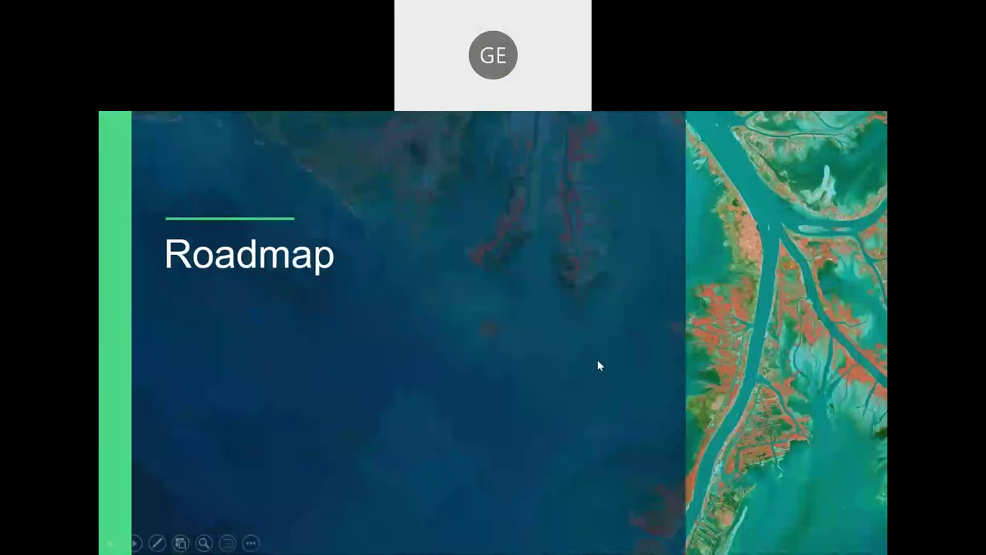
pyautogui.press('Right')
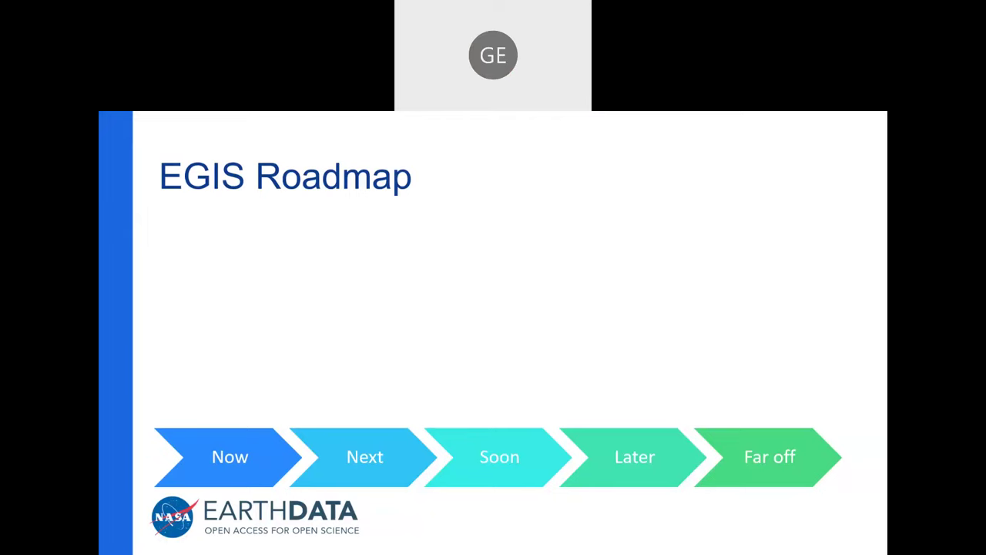
# Reveal the 'What's going on...' box listing about 60 available image services above the Now arrow
pyautogui.press('Right')
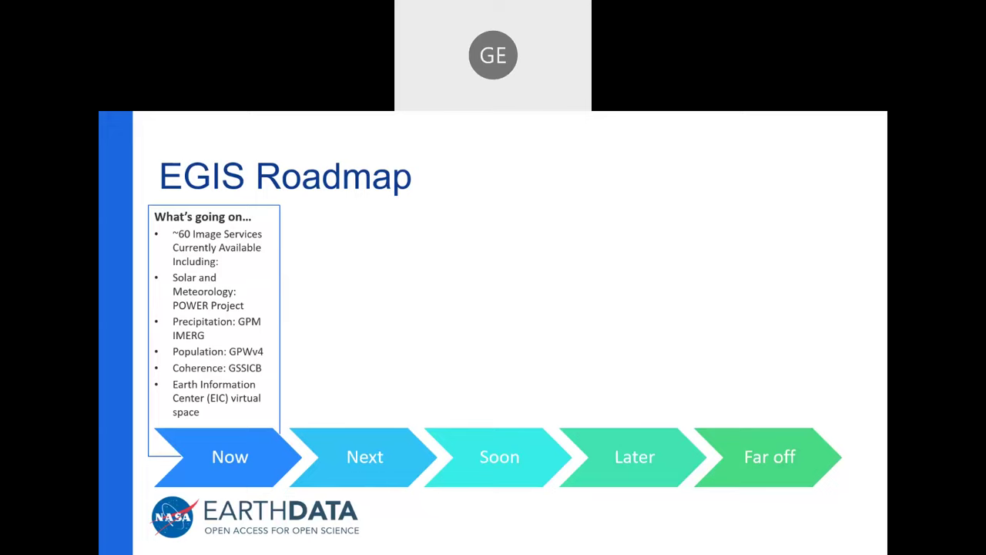
# Reveal the 'Upcoming...' box listing GMIS, dams, PM2.5, OMI NO2 and VEDA integration
pyautogui.press('Right')
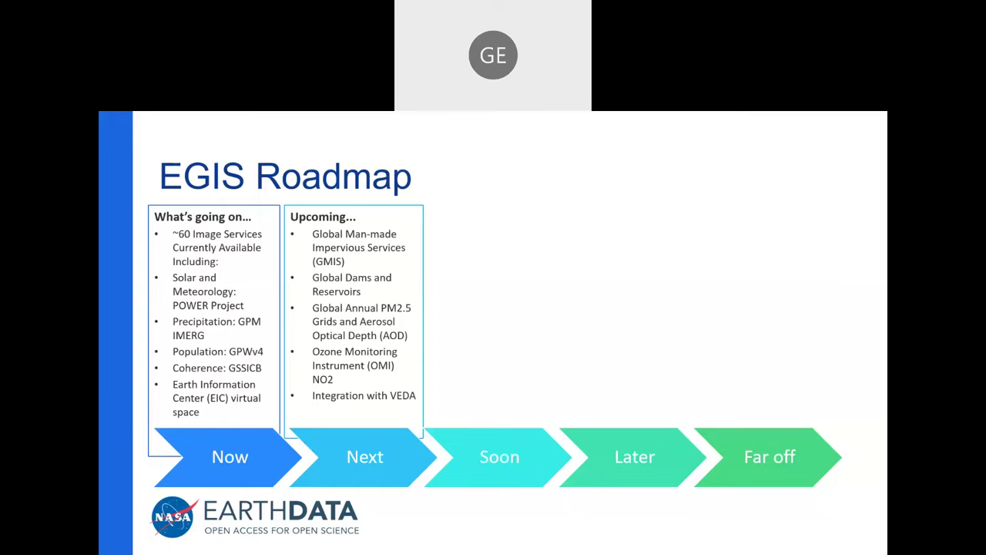
# Reveal the 'Get excited for...' list above the Soon arrow on the EGIS Roadmap slide
pyautogui.press('Right')
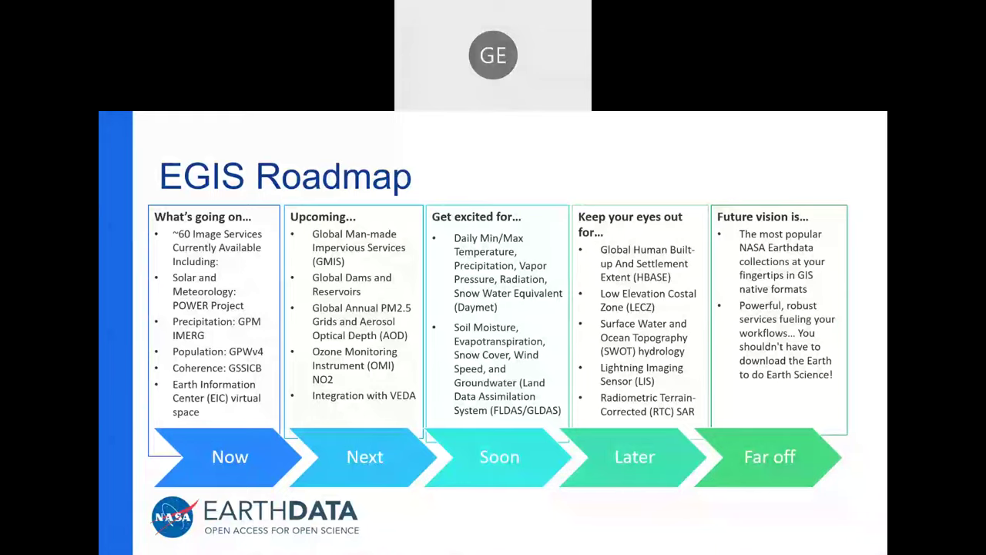
# Advance the slide show to the Resources for New Users slide showing Thematic Apps and the YouTube playlist
pyautogui.click(625, 365)
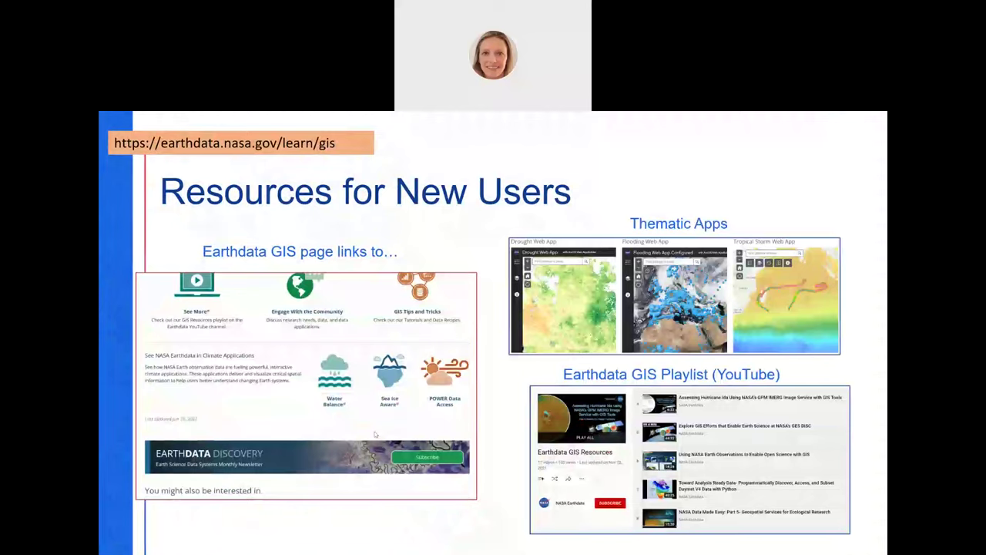
# Advance to the Backgrounder slide and reveal its GIS web page screenshot
pyautogui.press('Right')
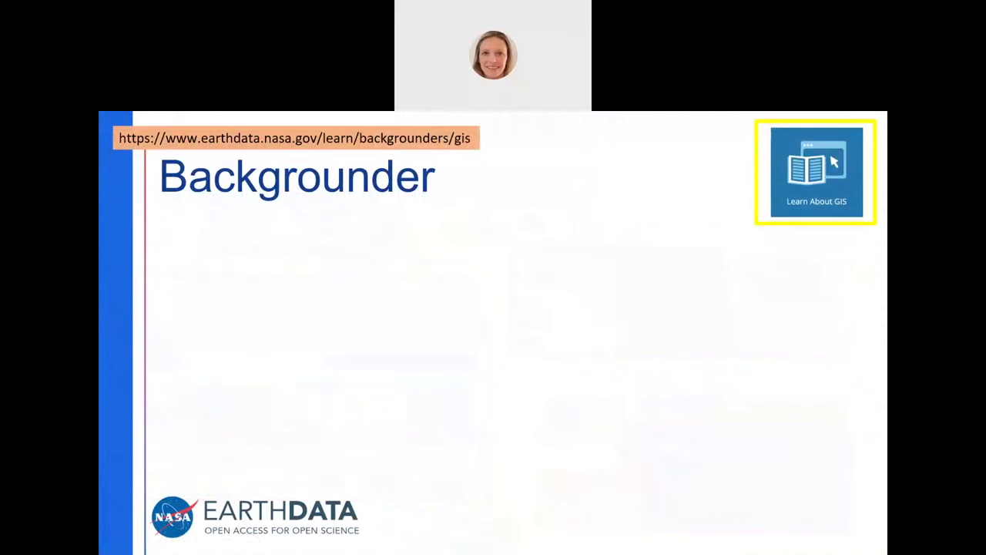
pyautogui.press('Right')
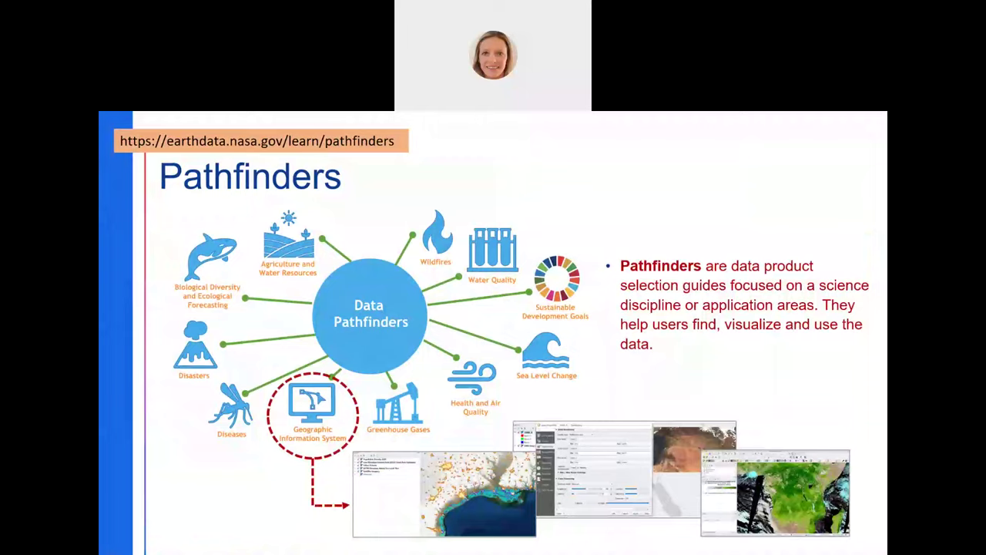
# Advance through the Earthdata Forum slide to the 'We need your feedback!' slide
pyautogui.press('Right')
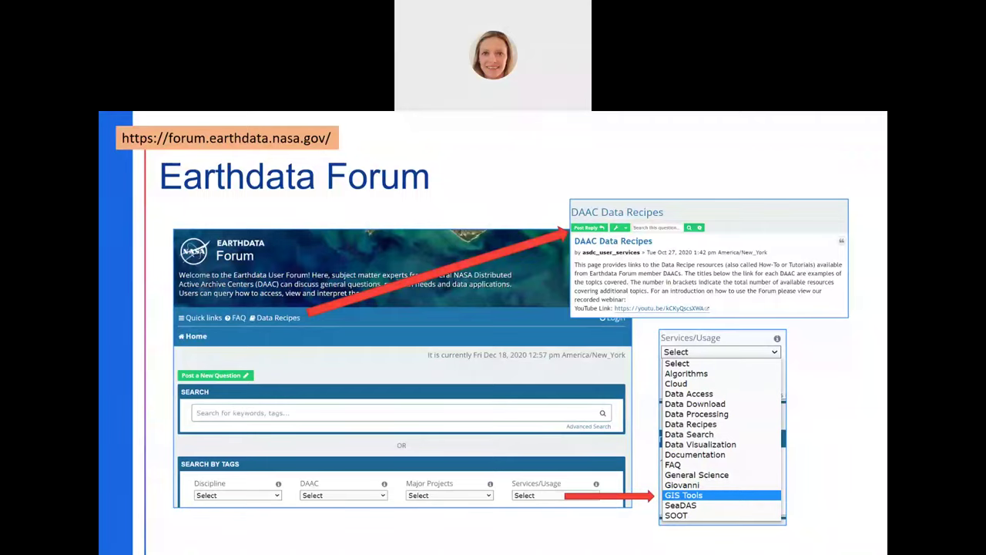
pyautogui.press('Right')
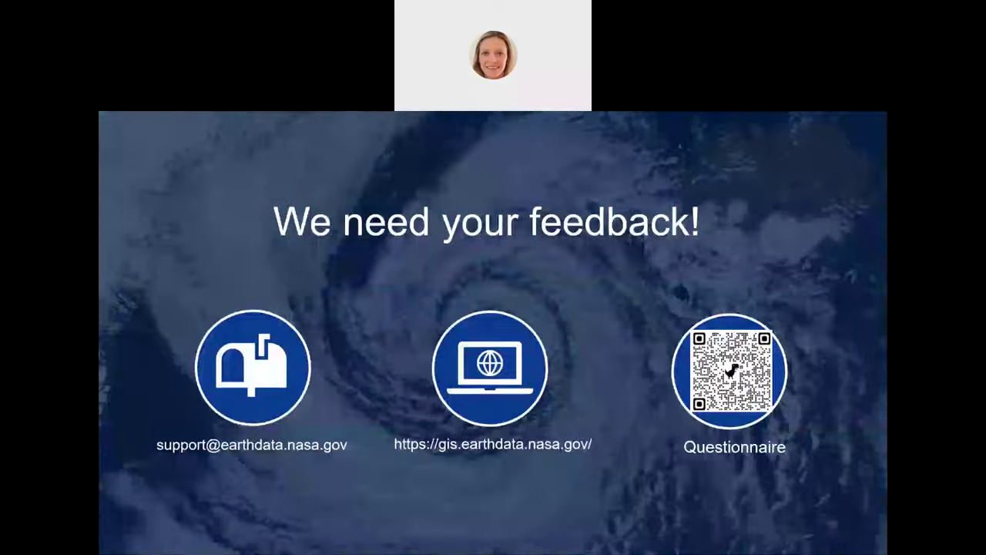